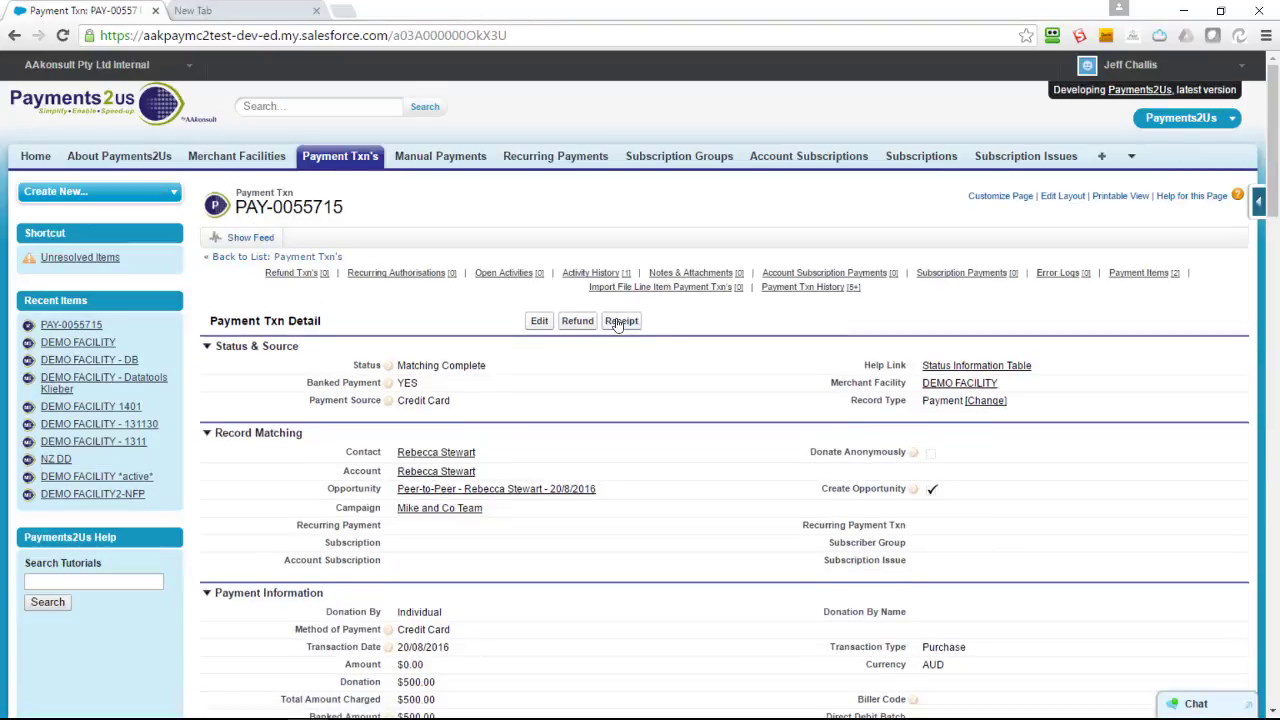
Generate the PDF receipt for the open payment transaction, review its letter text and item line, and close it.
click(621, 320)
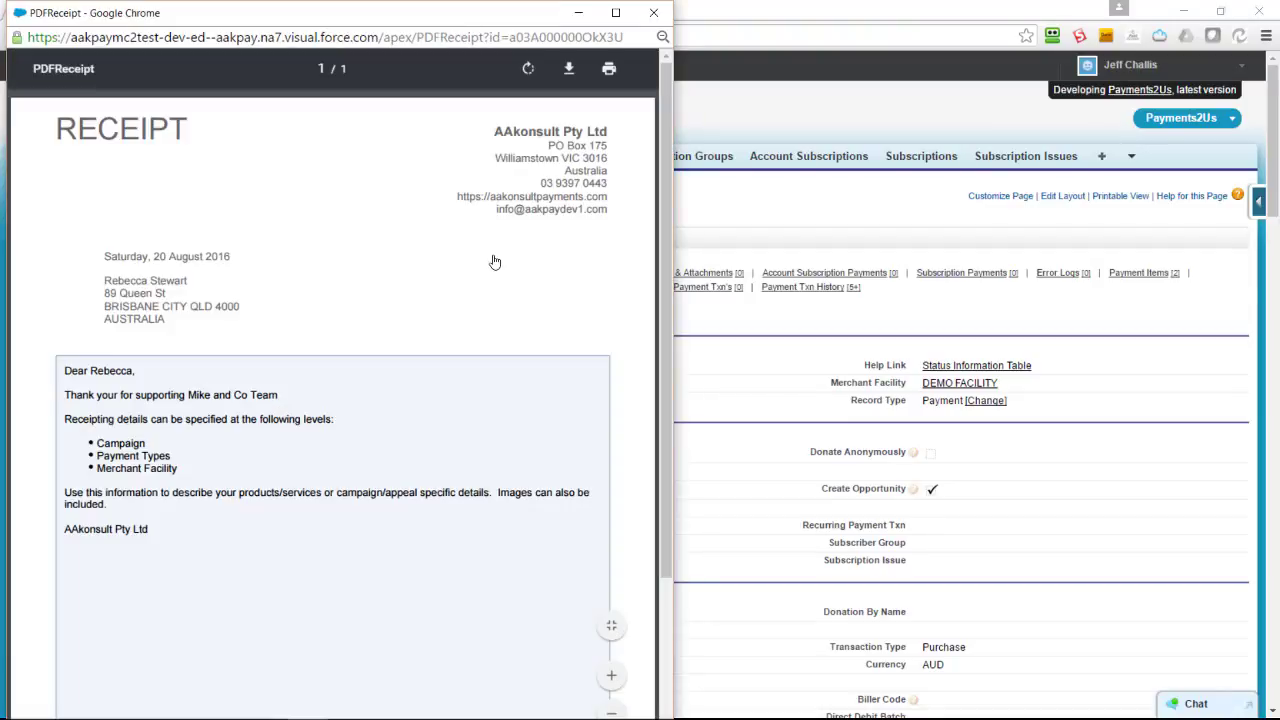
drag(283, 20, 459, 25)
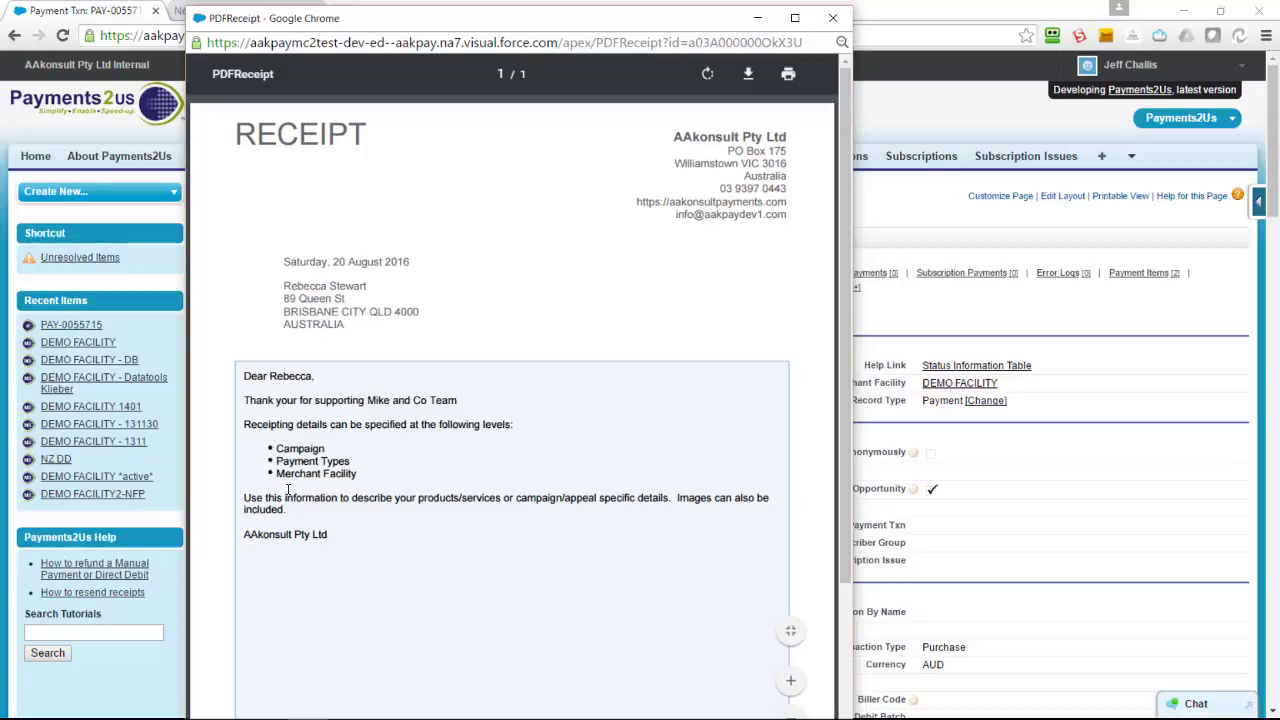
scroll(288, 490, down, 3)
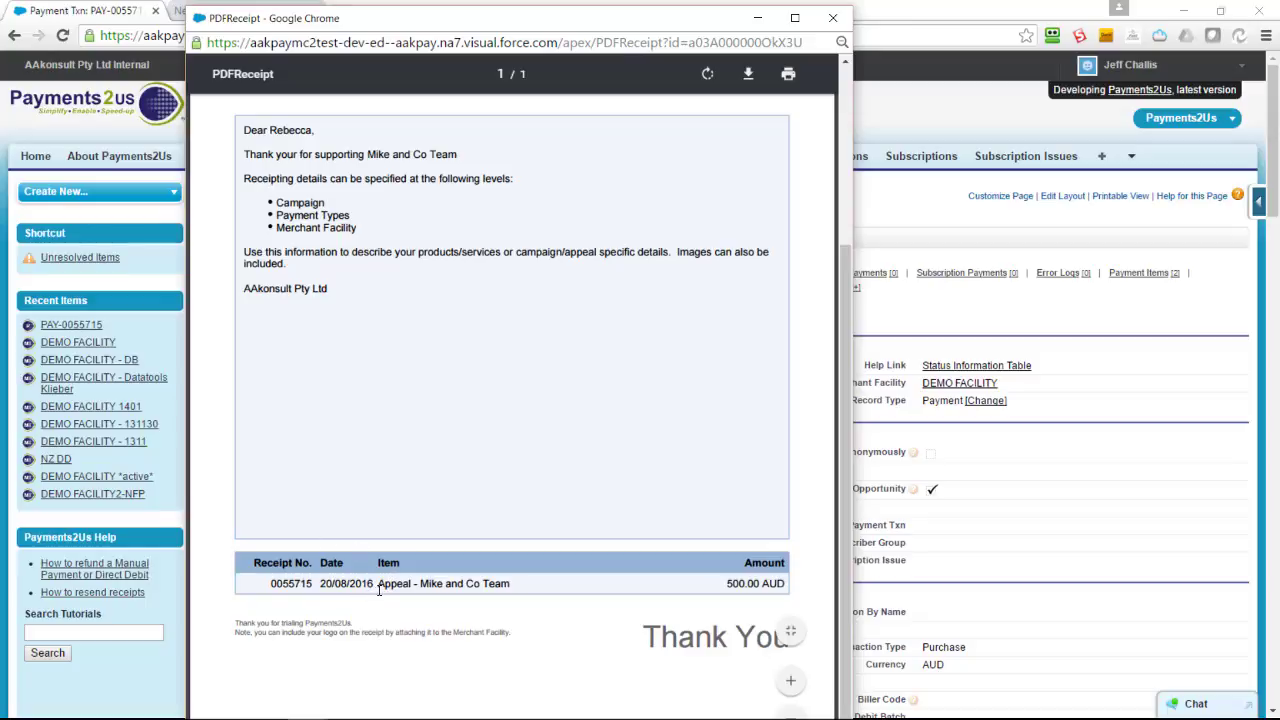
click(833, 18)
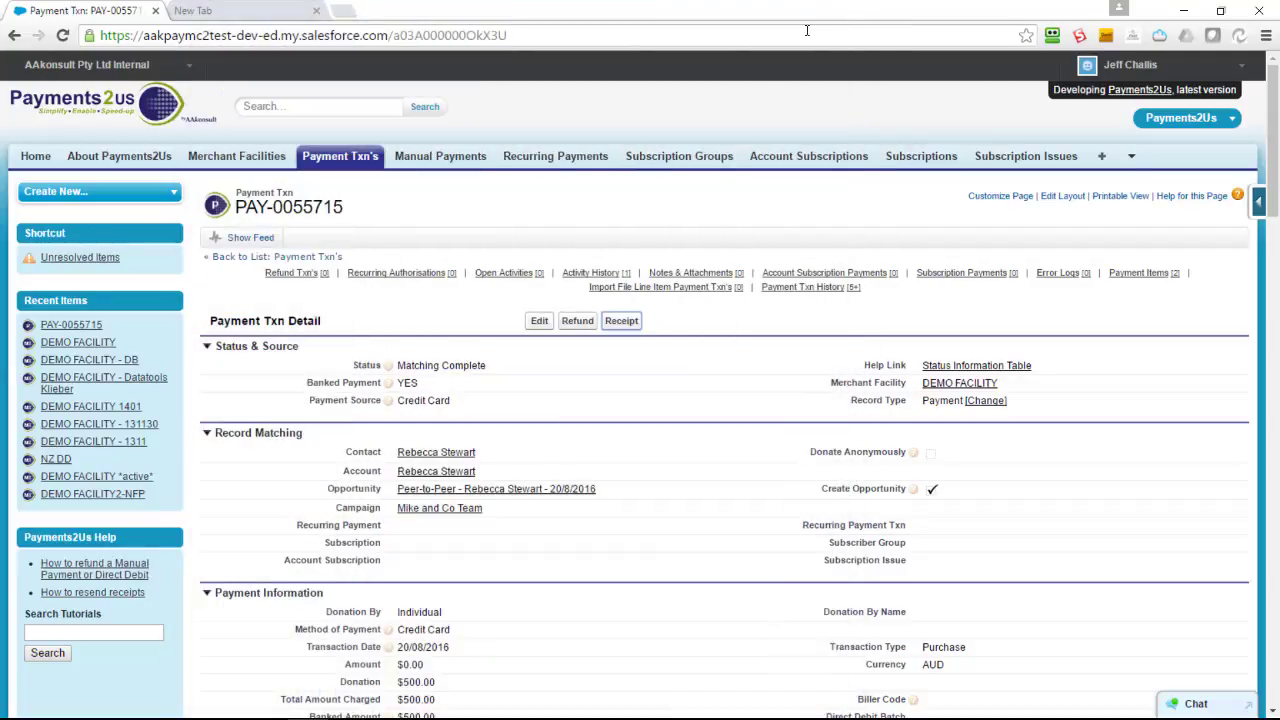
Open the merchant facility DEMO FACILITY and examine its Receipting PDF attachment settings.
click(226, 160)
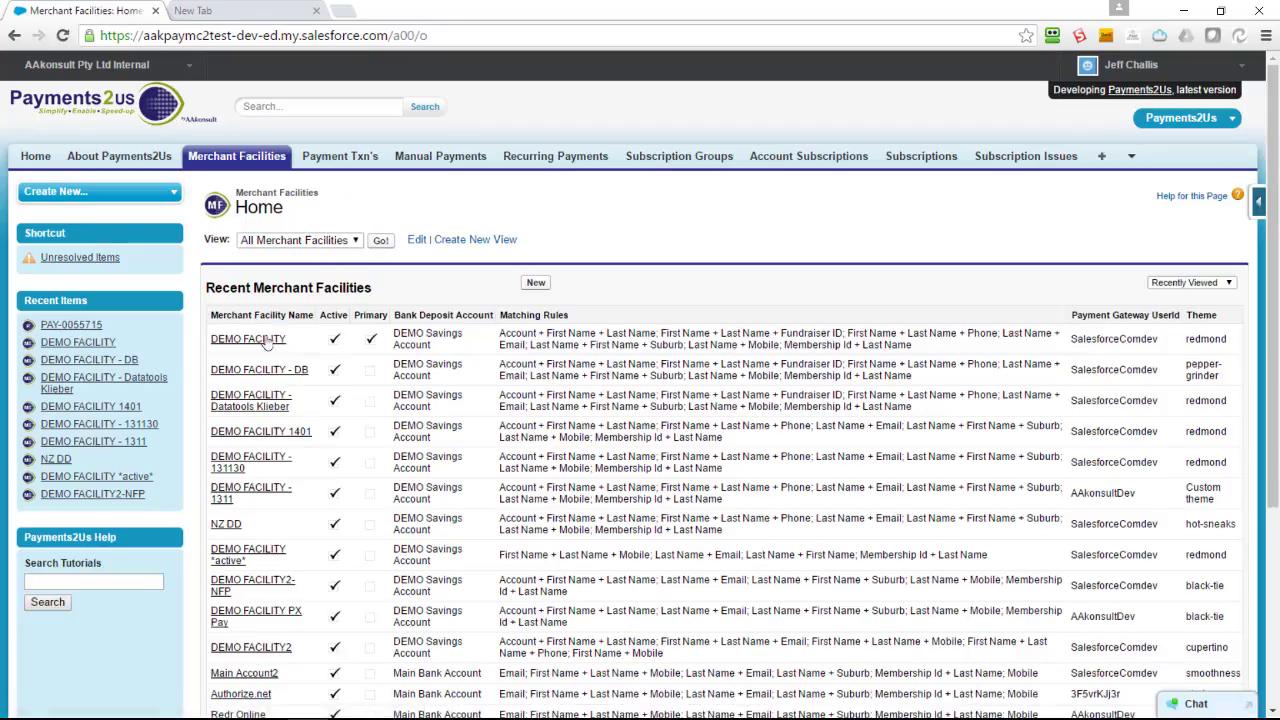
click(258, 341)
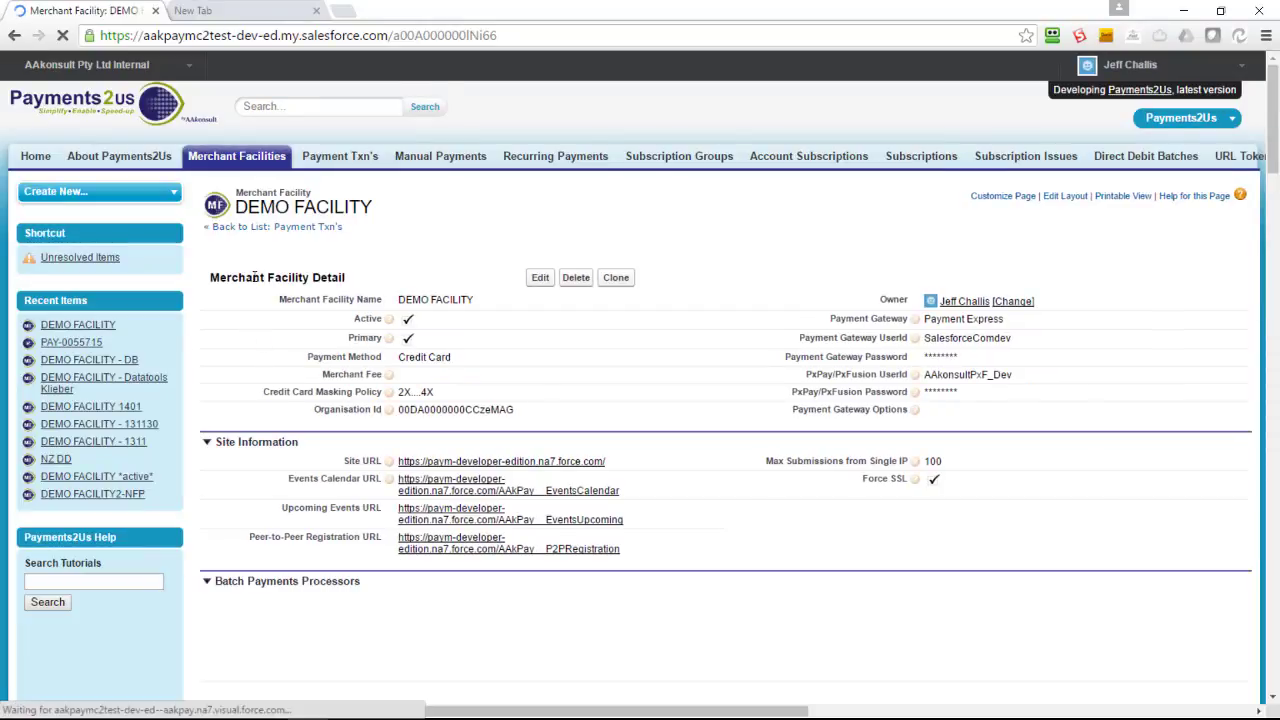
scroll(300, 299, down, 8)
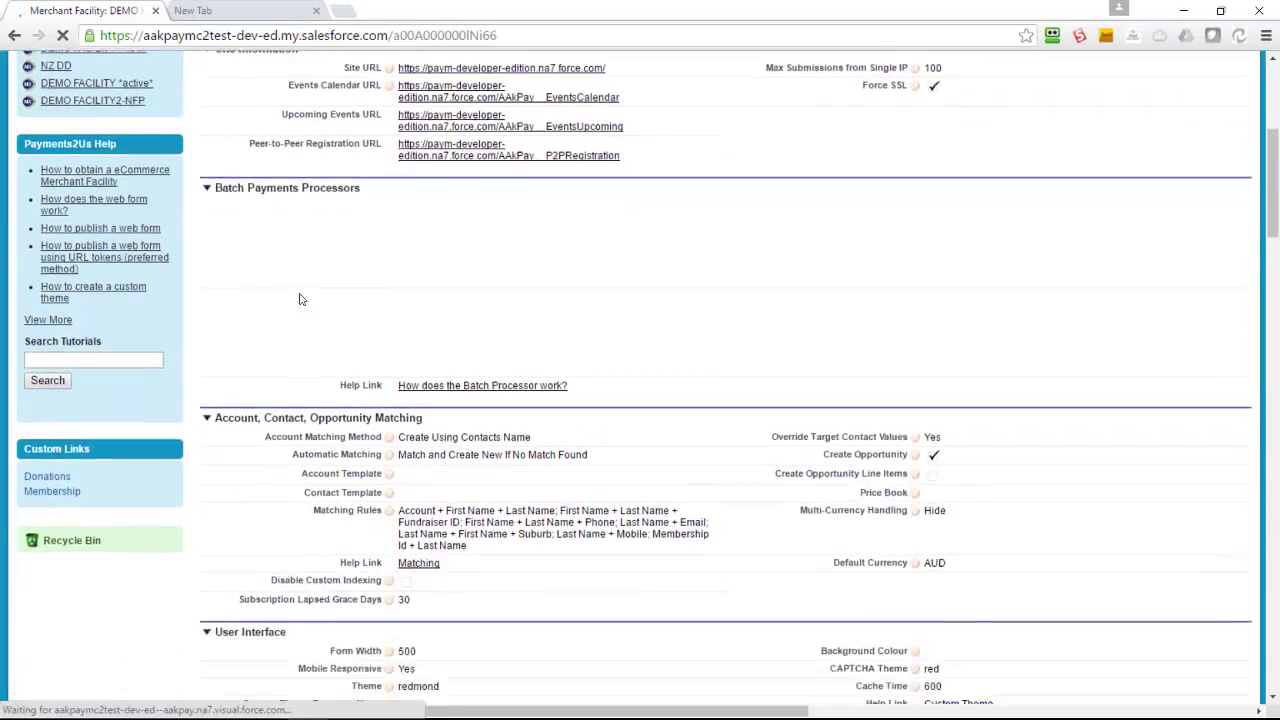
scroll(299, 299, down, 5)
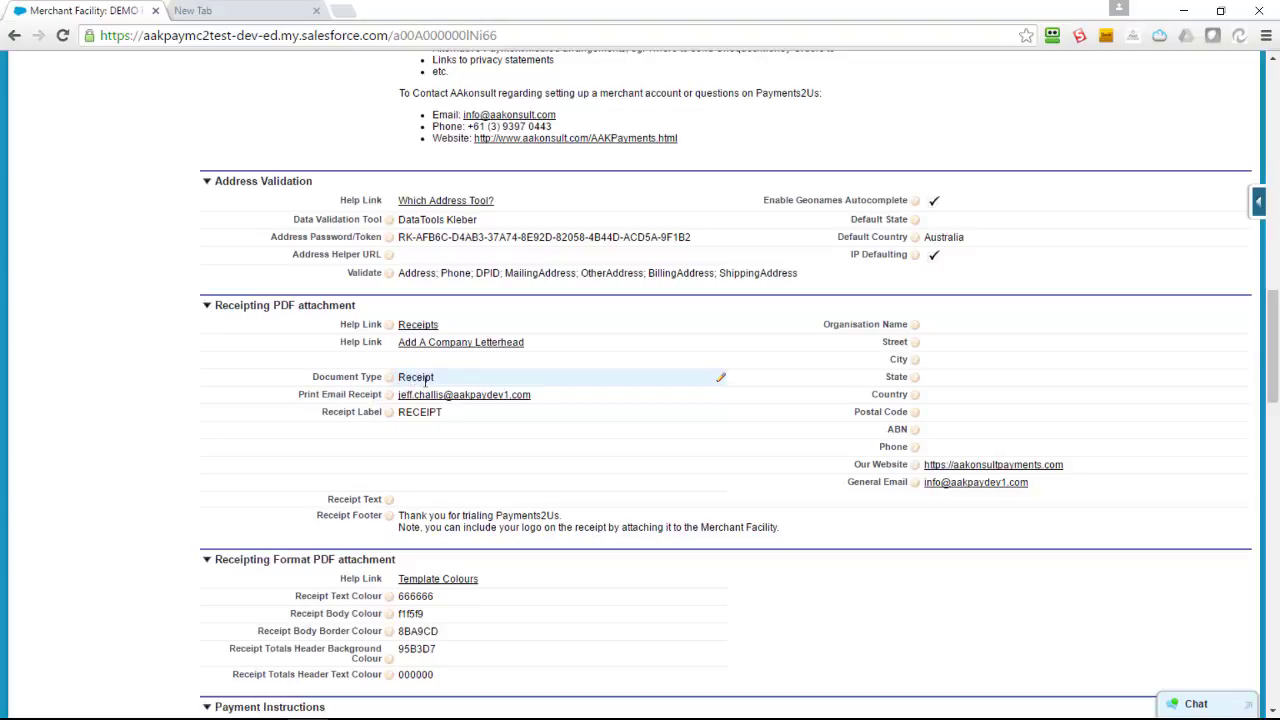
Set the receipt colours to text 333366, body E5E6B2, body border 999933, totals header background 333366 and totals header text FFFFFF, and save the facility.
scroll(427, 381, down, 2)
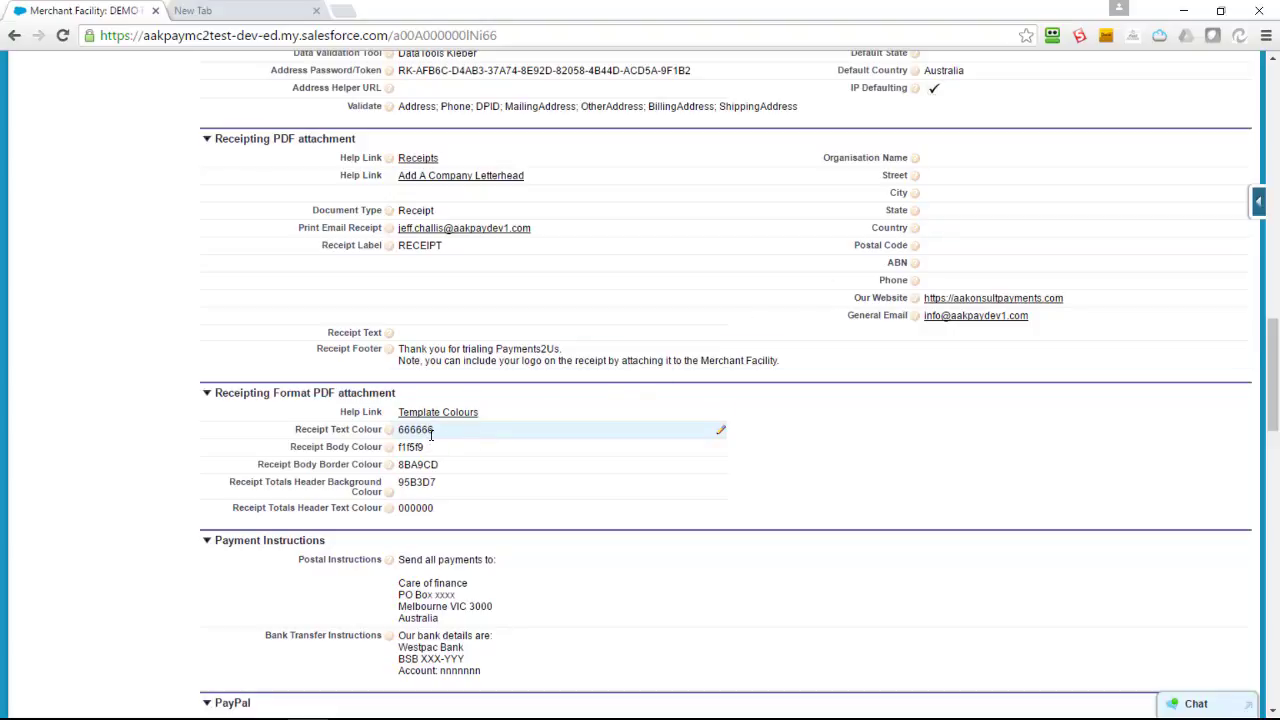
double_click(500, 429)
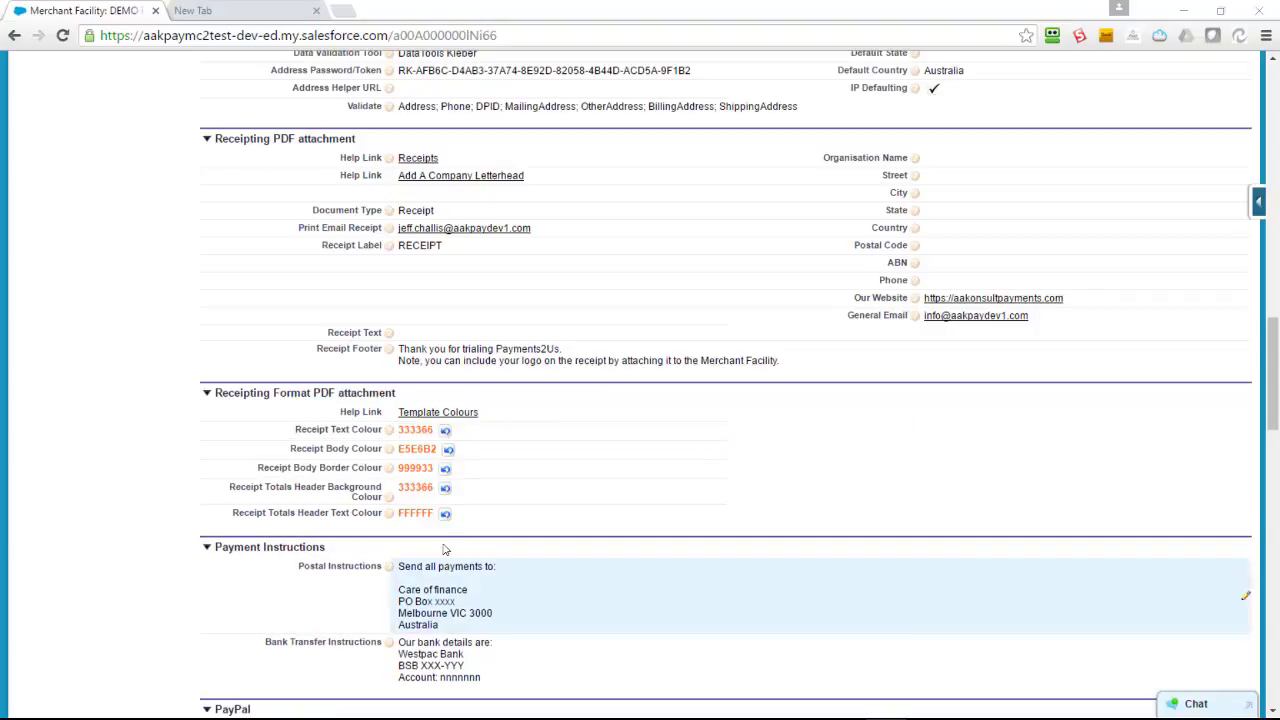
scroll(523, 486, down, 2)
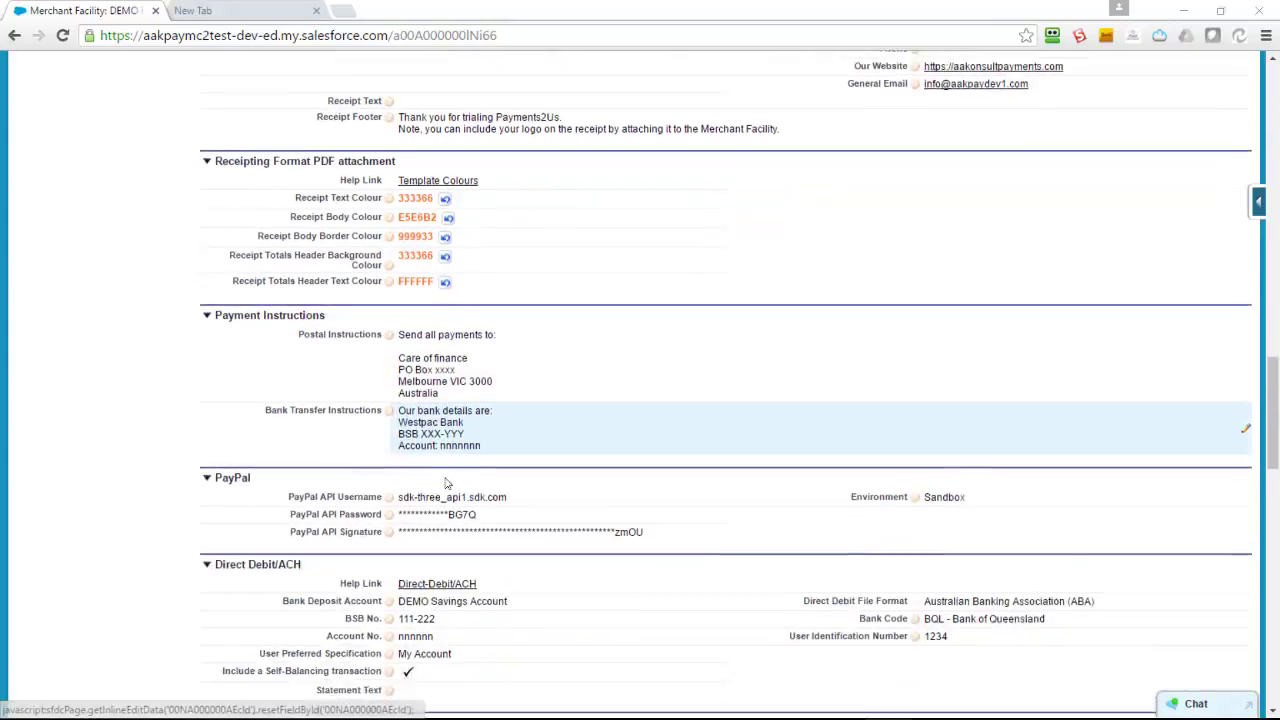
scroll(447, 483, down, 7)
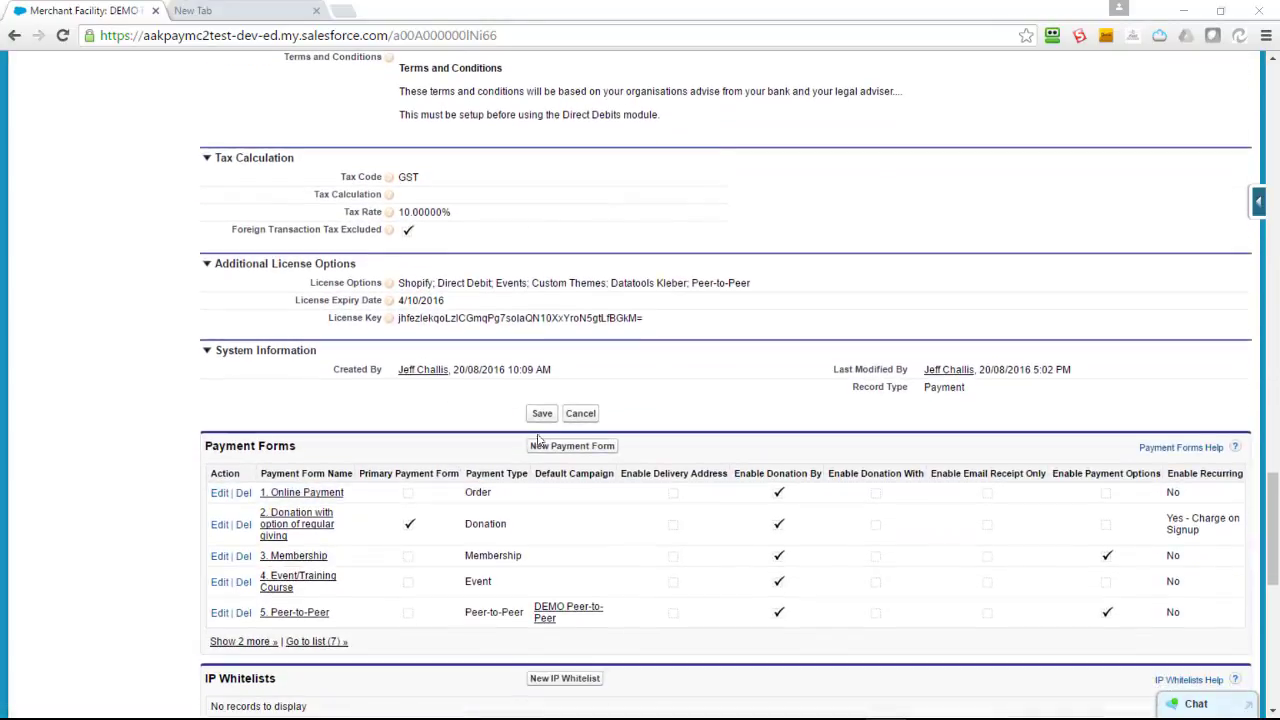
click(541, 413)
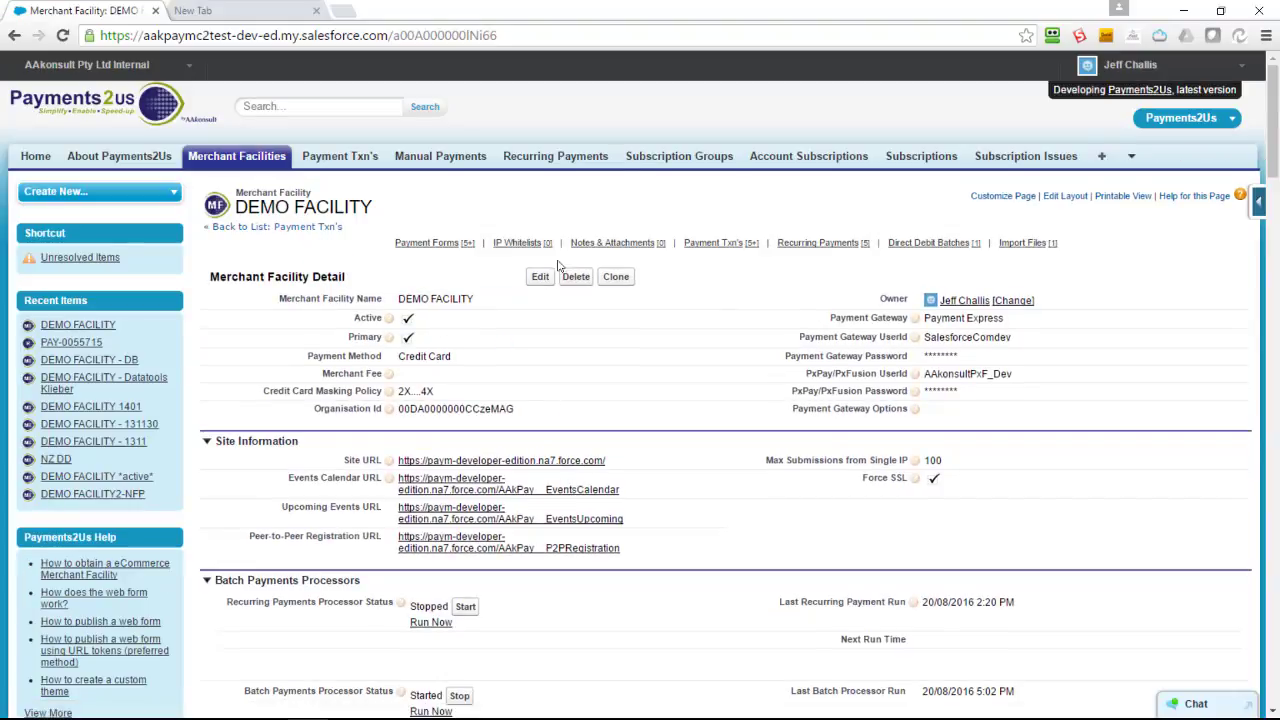
Attach the logo file payments2u.gif from the Logos folder to the DEMO FACILITY merchant facility and return to its record.
click(590, 247)
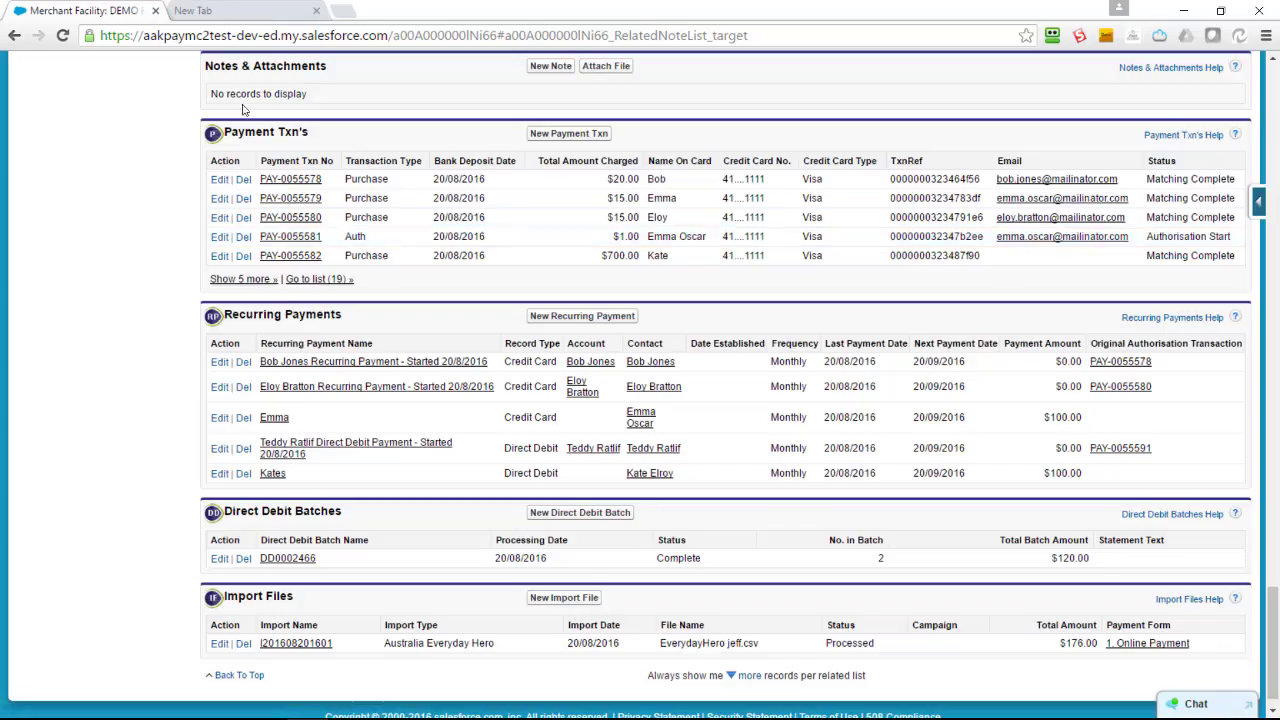
click(606, 67)
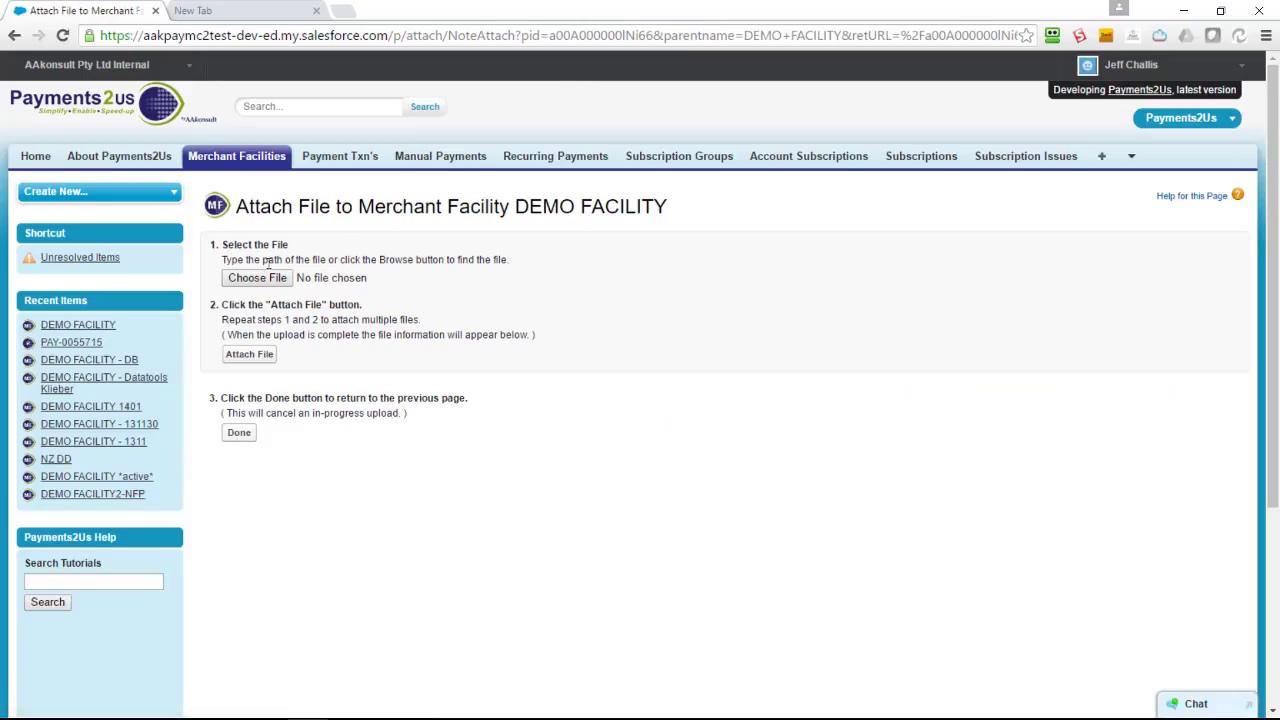
click(264, 277)
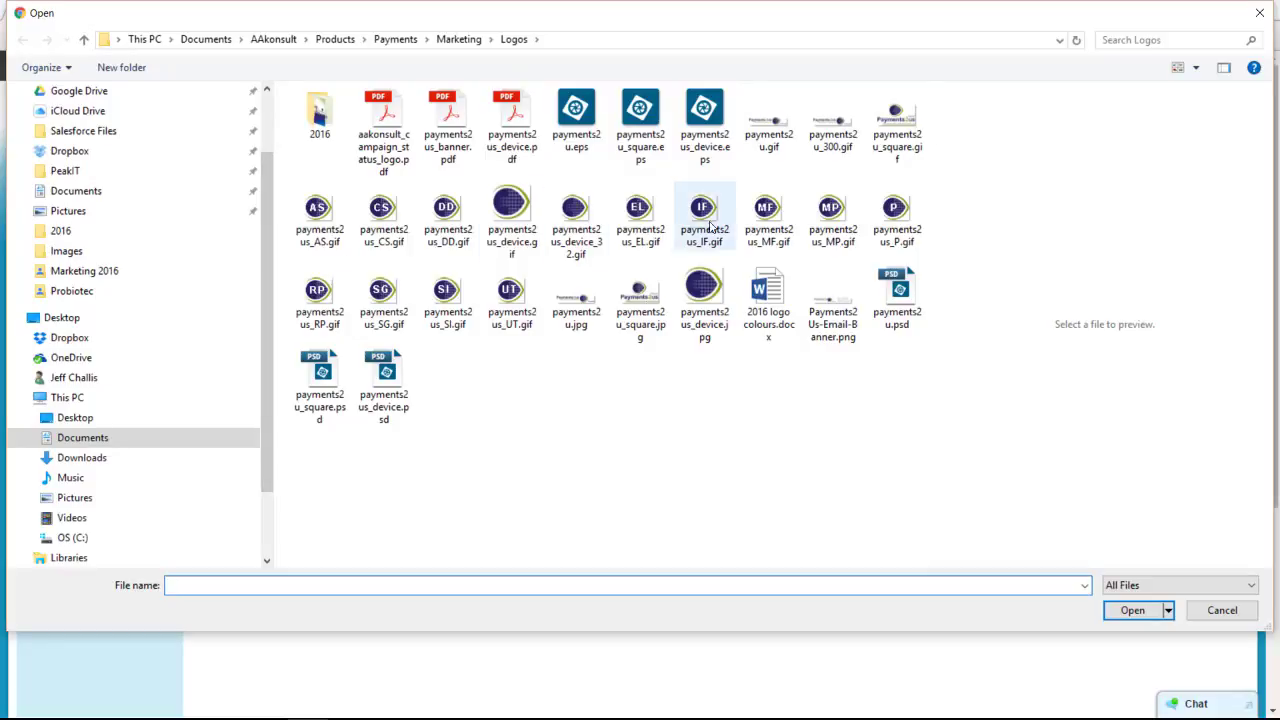
click(768, 125)
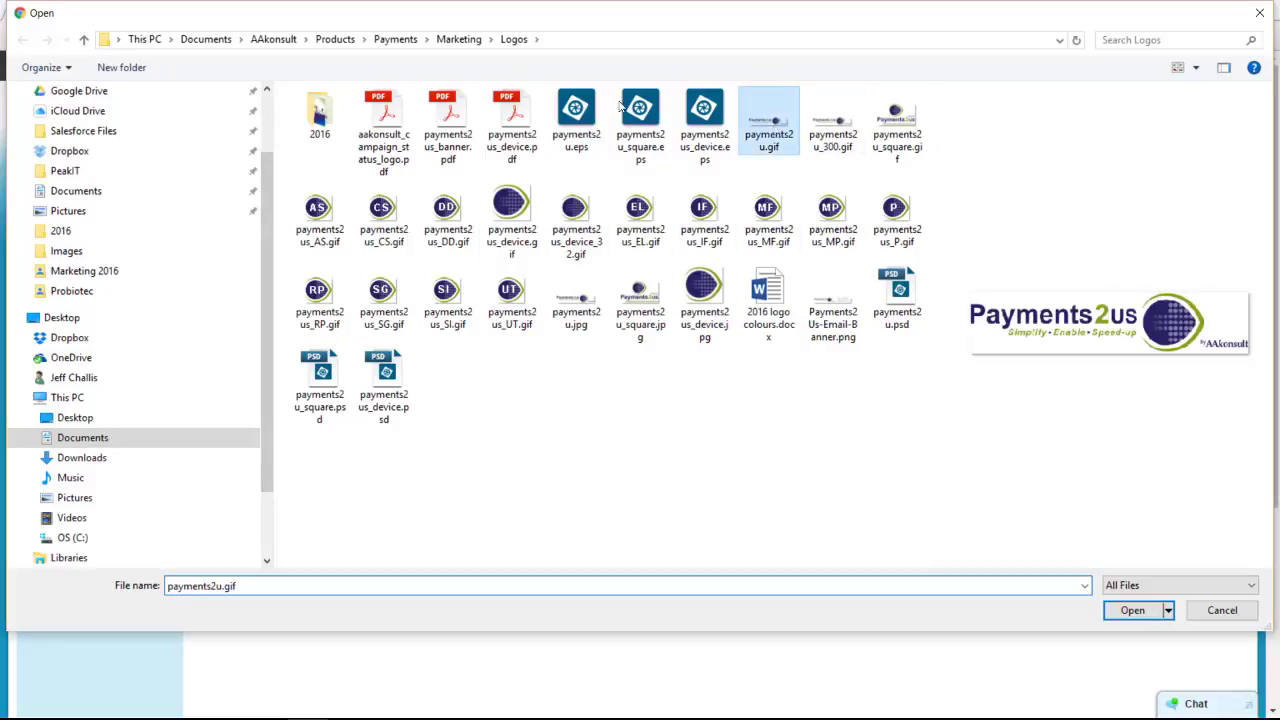
click(1132, 610)
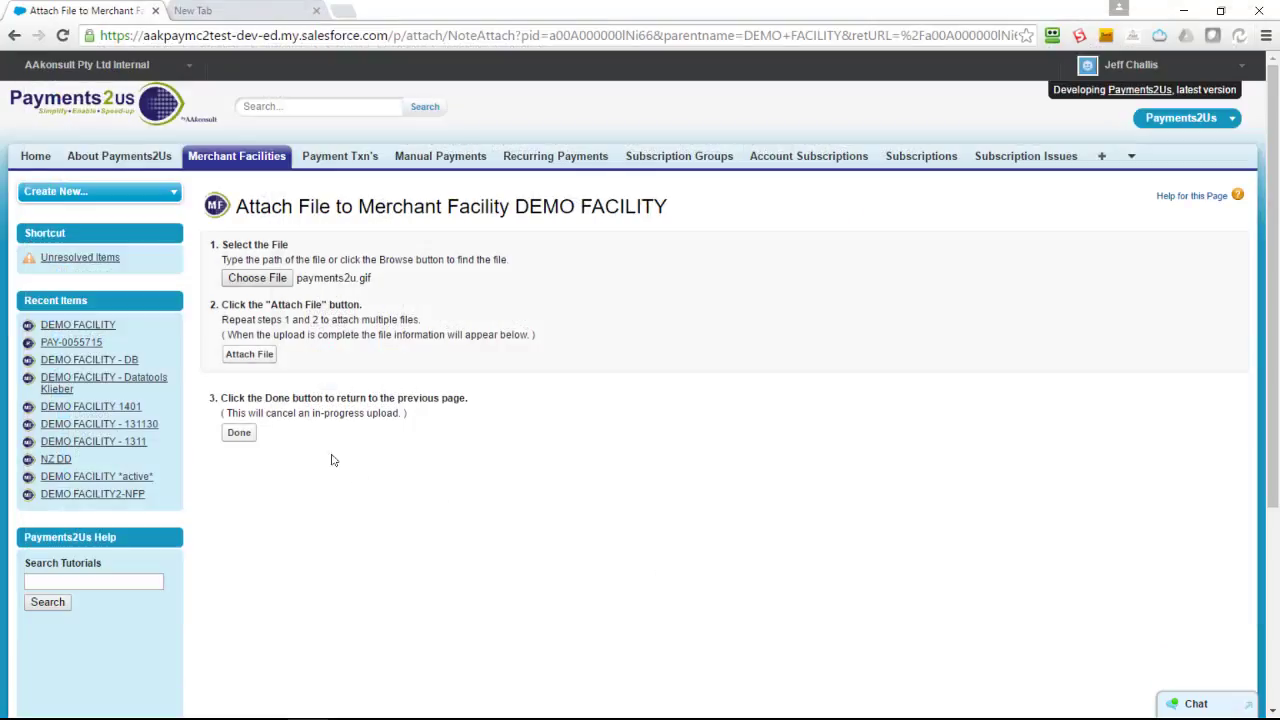
click(240, 356)
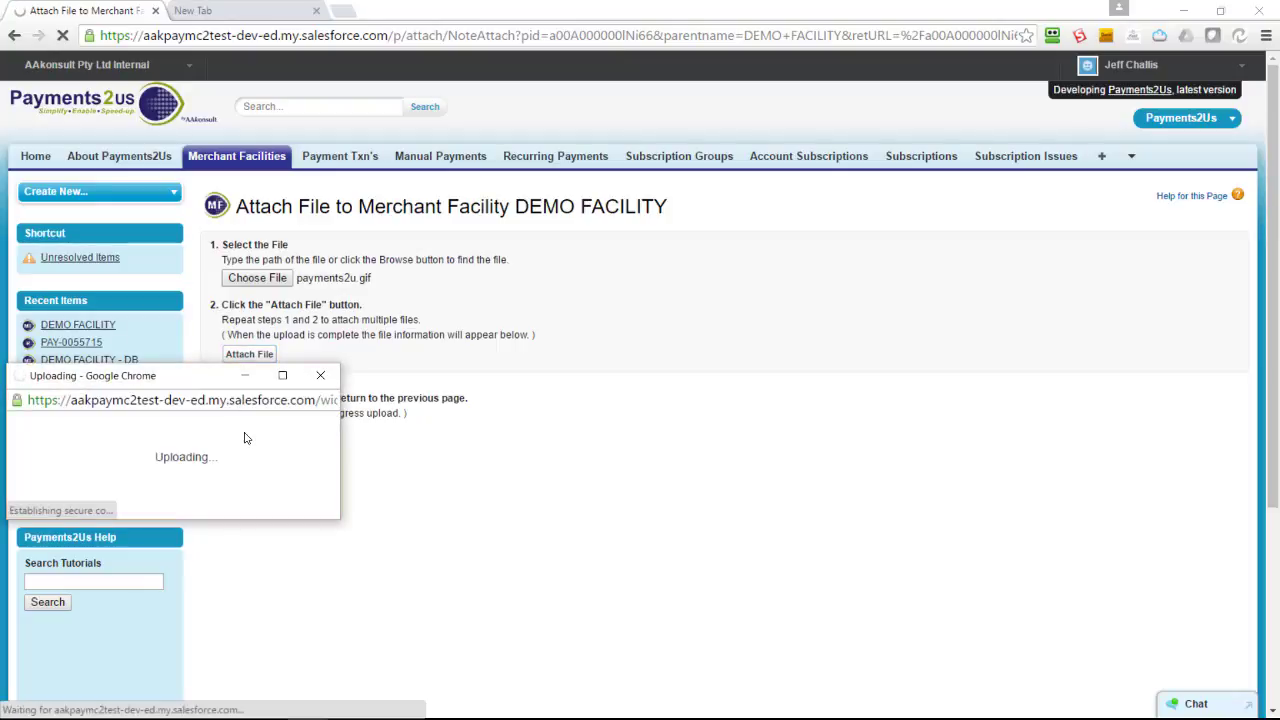
click(243, 435)
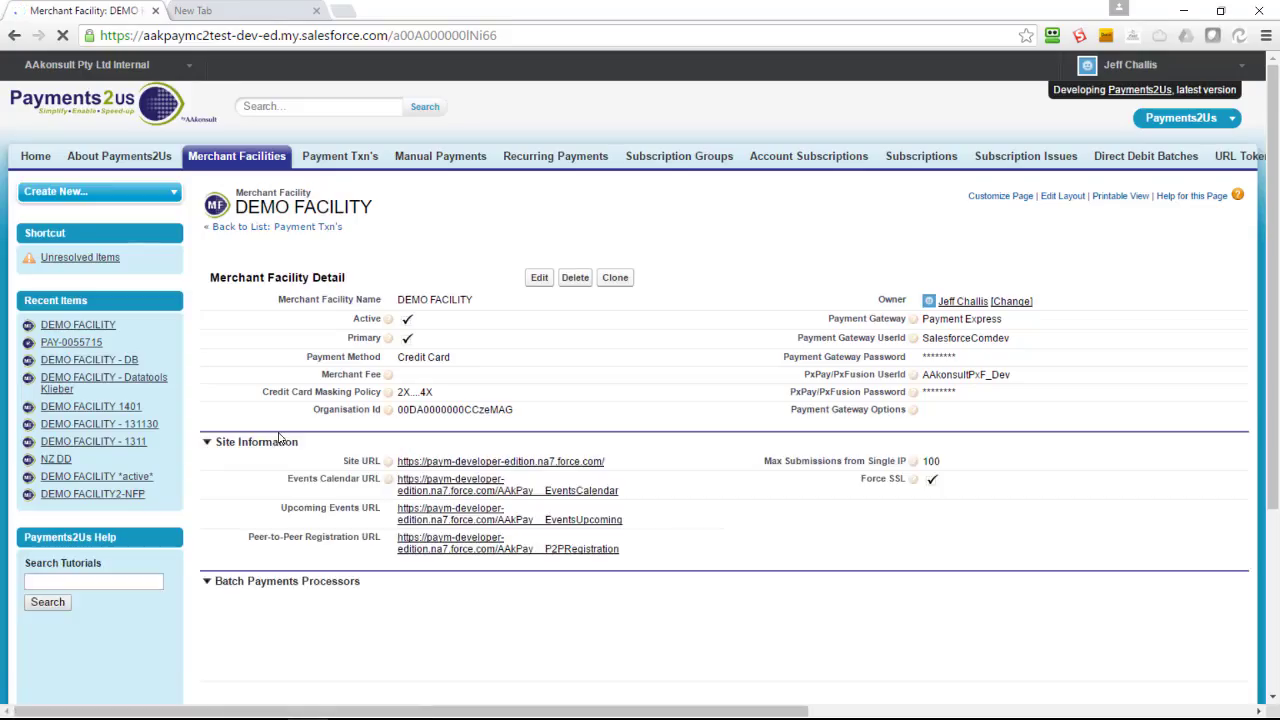
Return to the recent payment transaction, regenerate its PDF receipt, check the logo and colours, and close it.
click(70, 342)
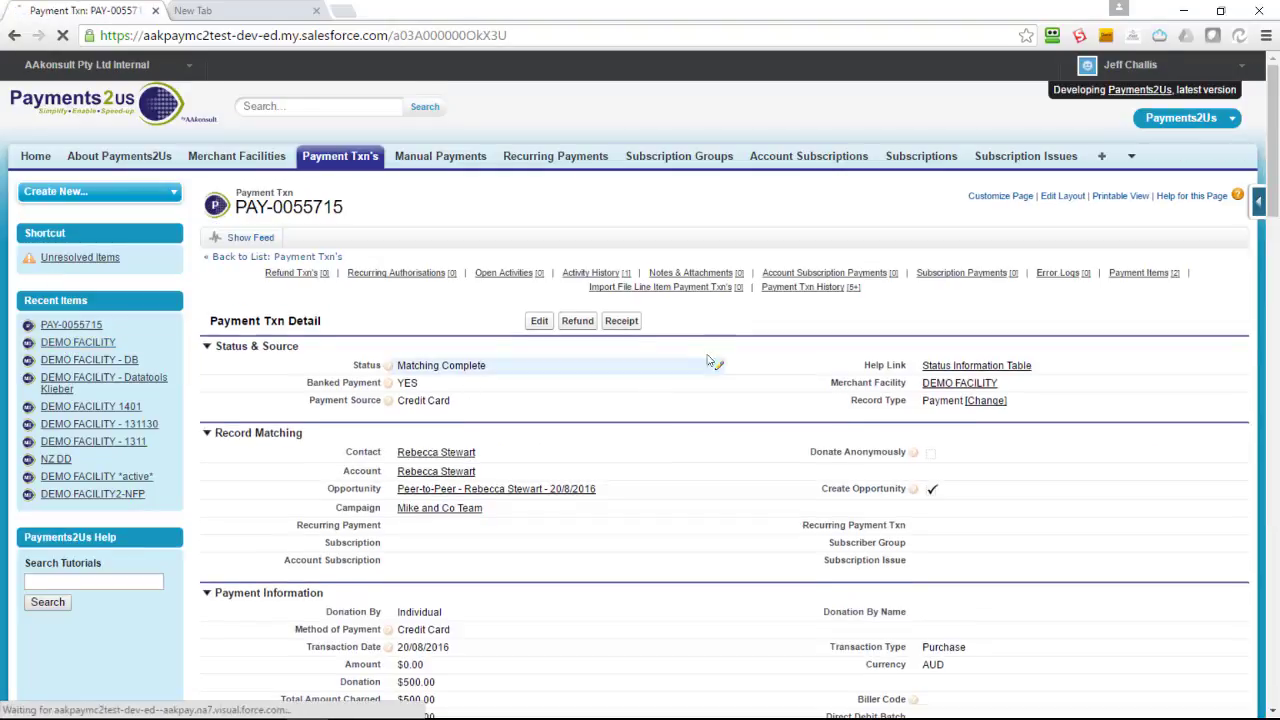
click(621, 320)
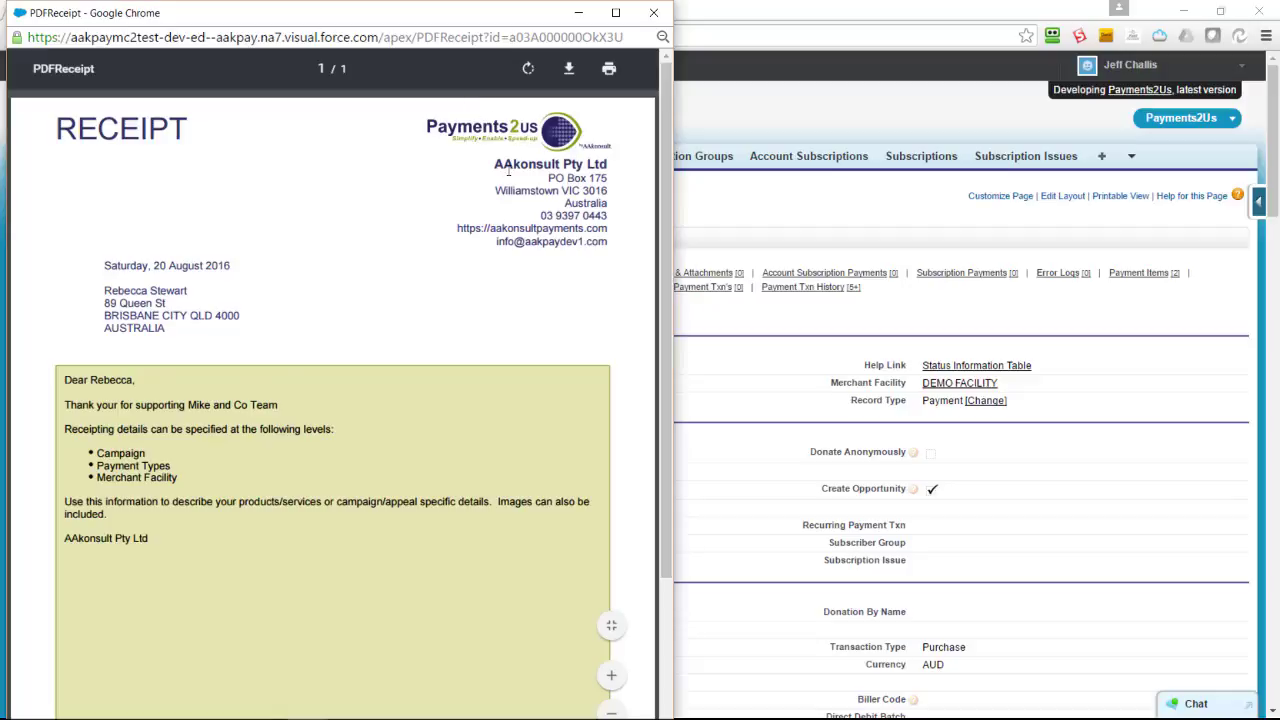
scroll(507, 177, down, 3)
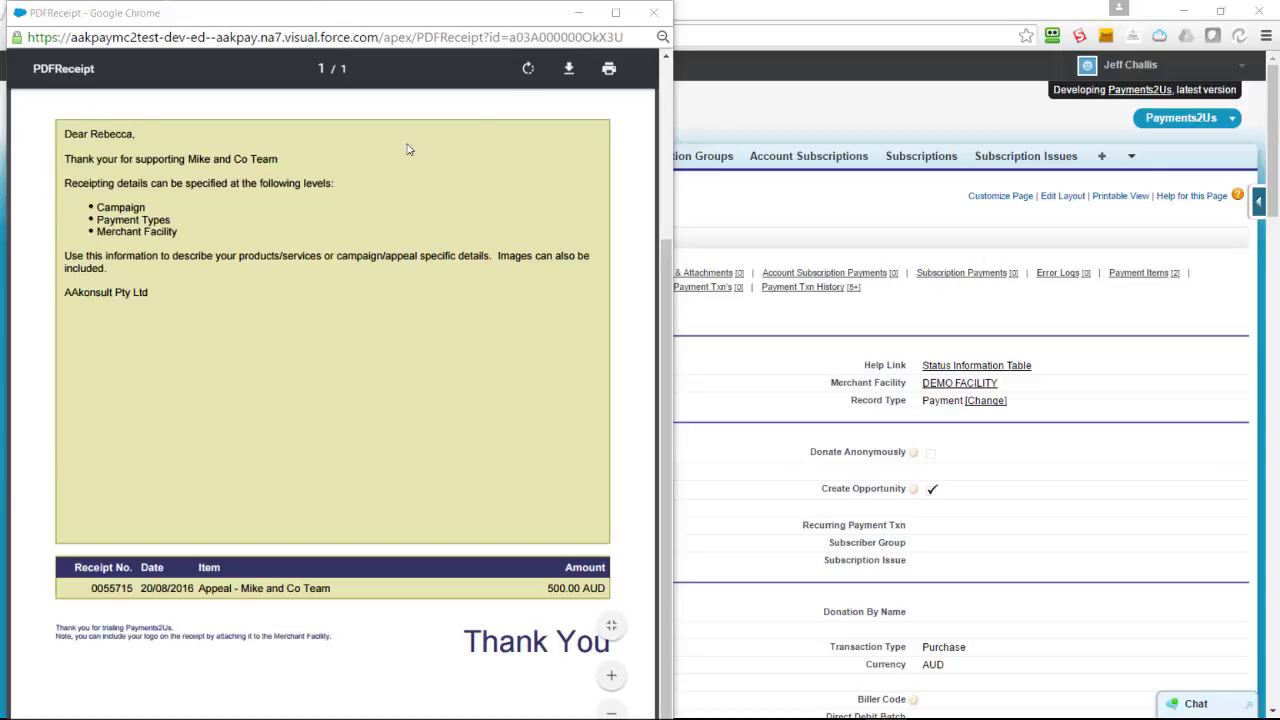
click(653, 12)
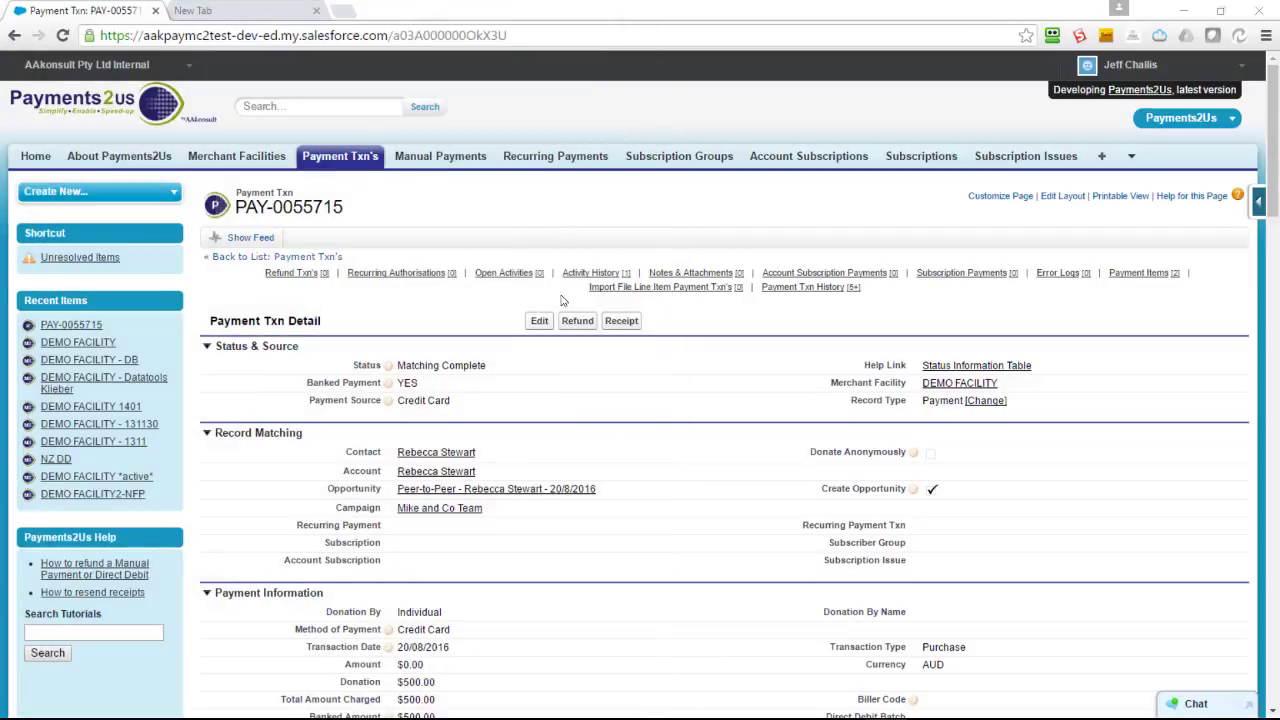
Open the DEMO Appeal campaign and examine its Receipt Text field.
click(1133, 168)
click(1078, 279)
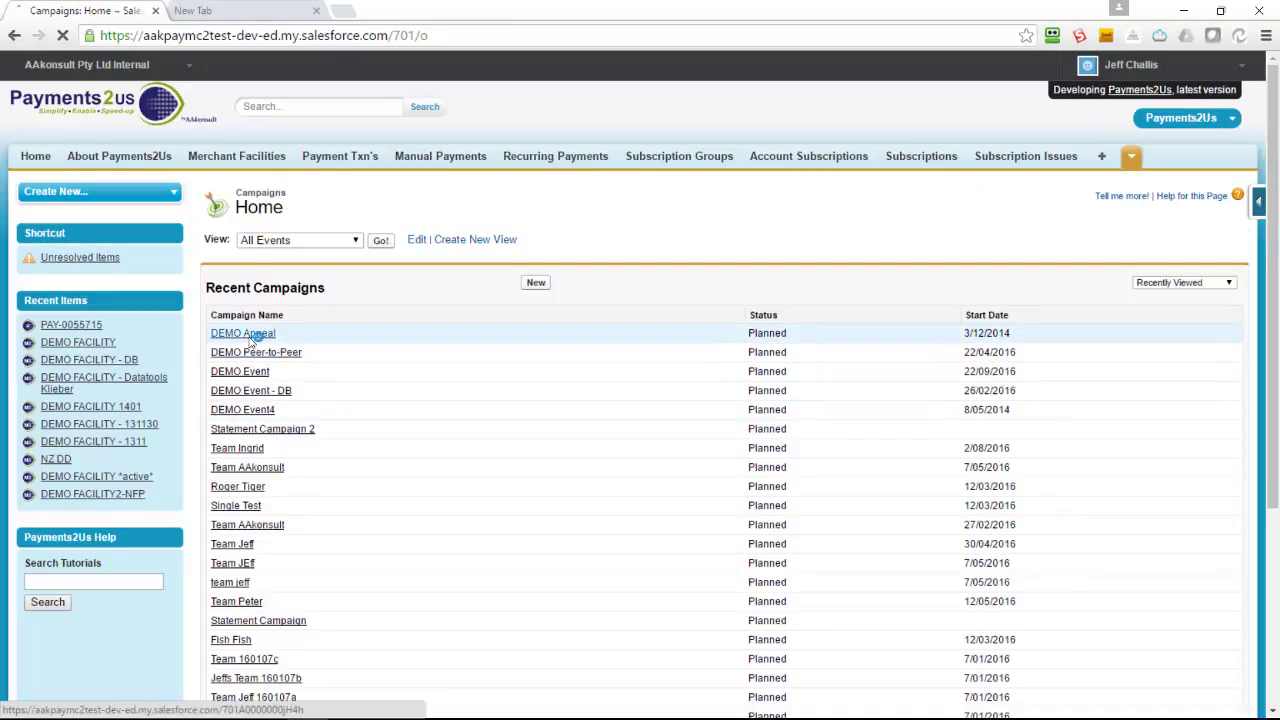
click(251, 338)
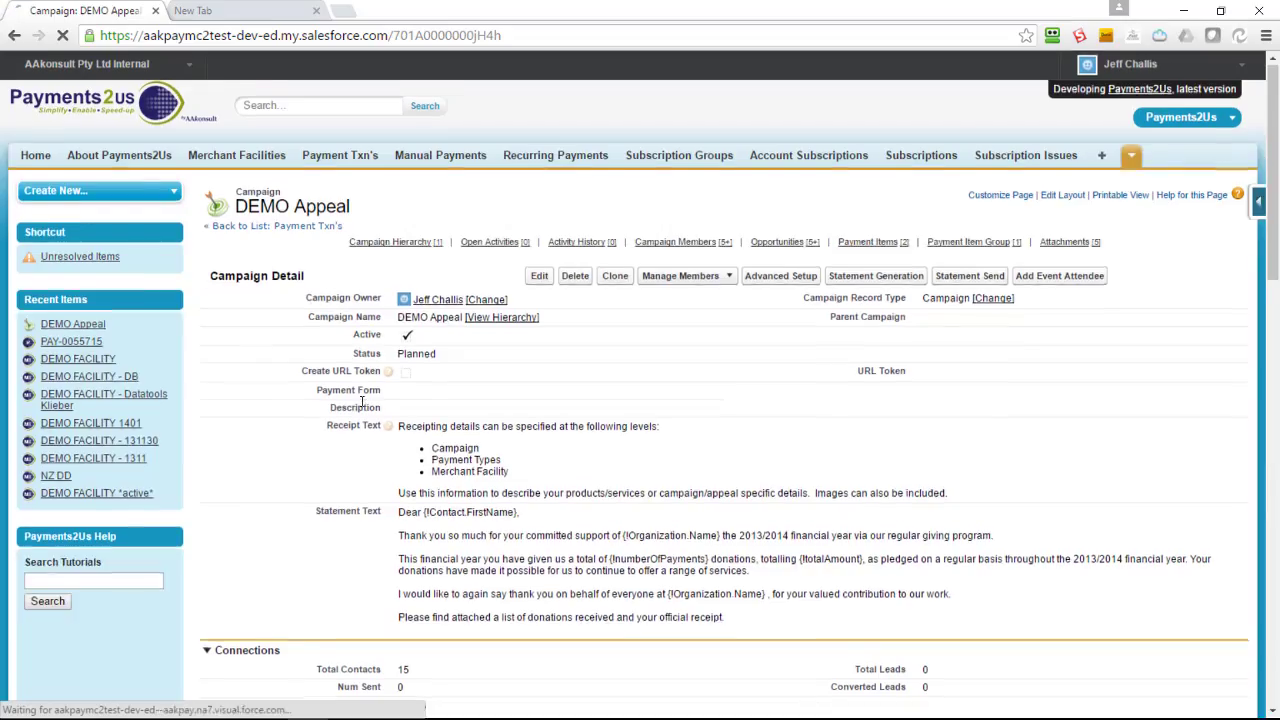
scroll(362, 402, down, 2)
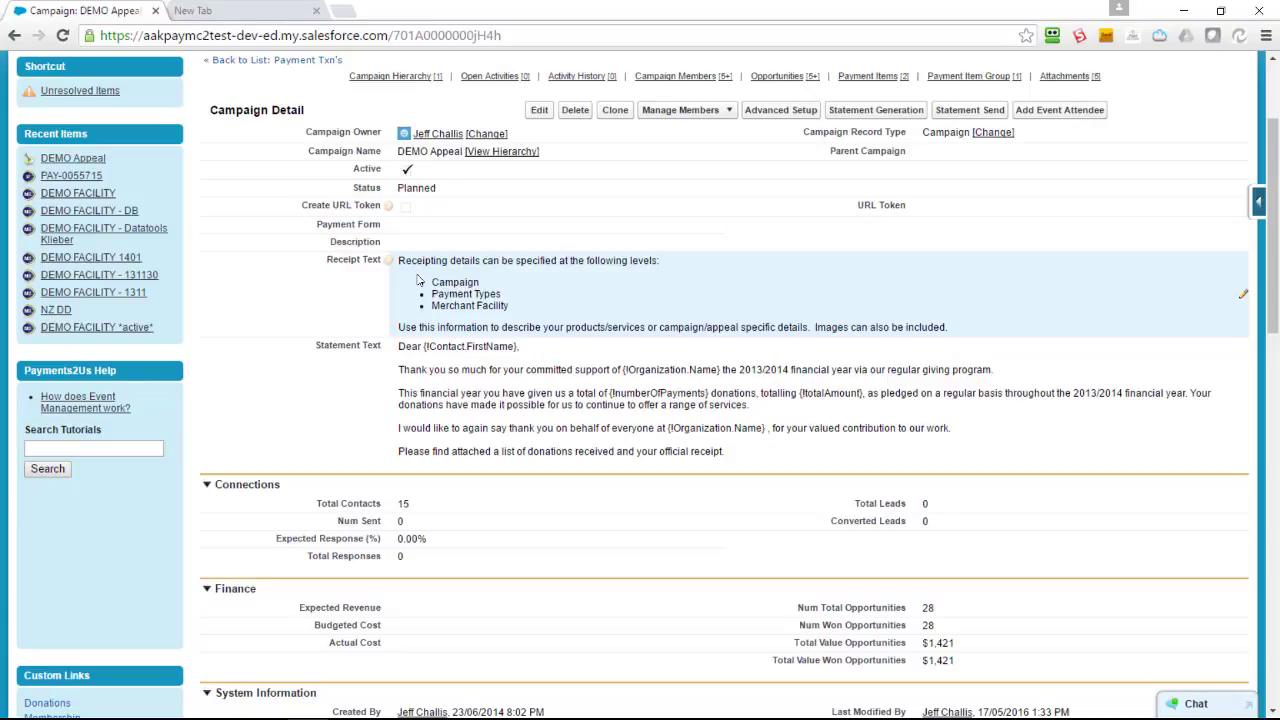
scroll(418, 282, up, 3)
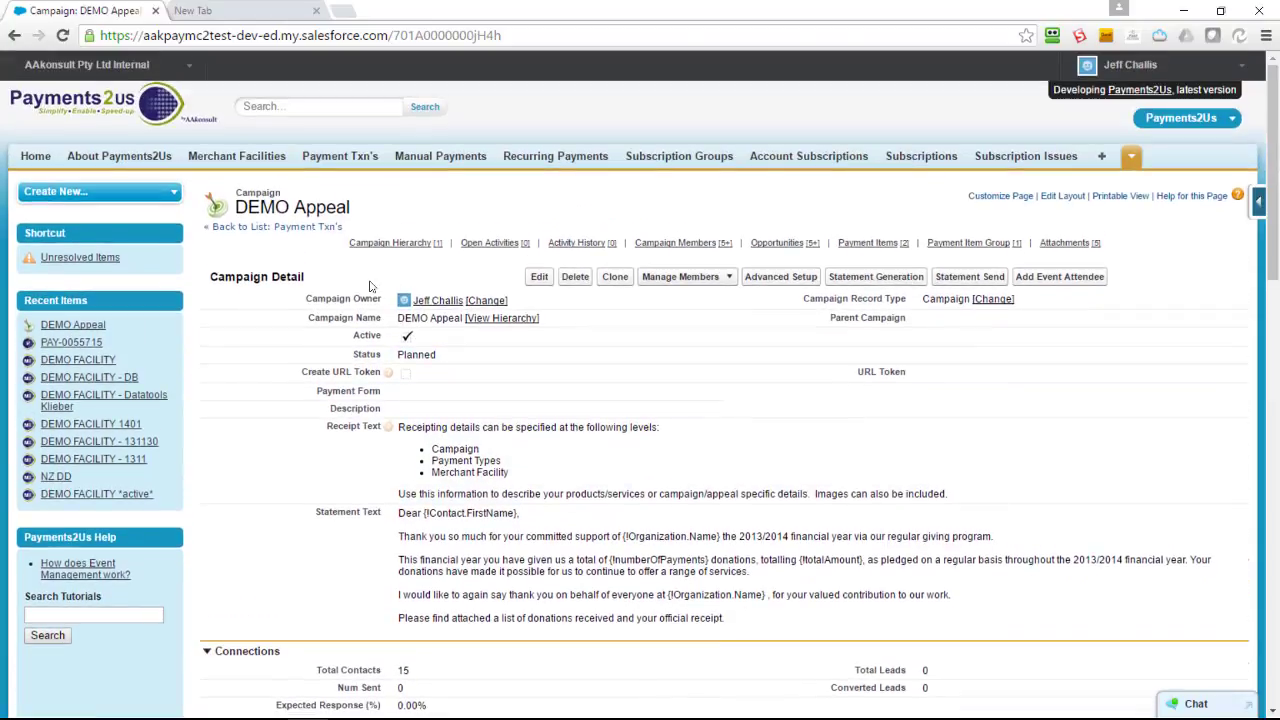
Open the payment form "2. Donation with option of regular giving" from DEMO FACILITY and examine its Receipting Text section.
click(252, 158)
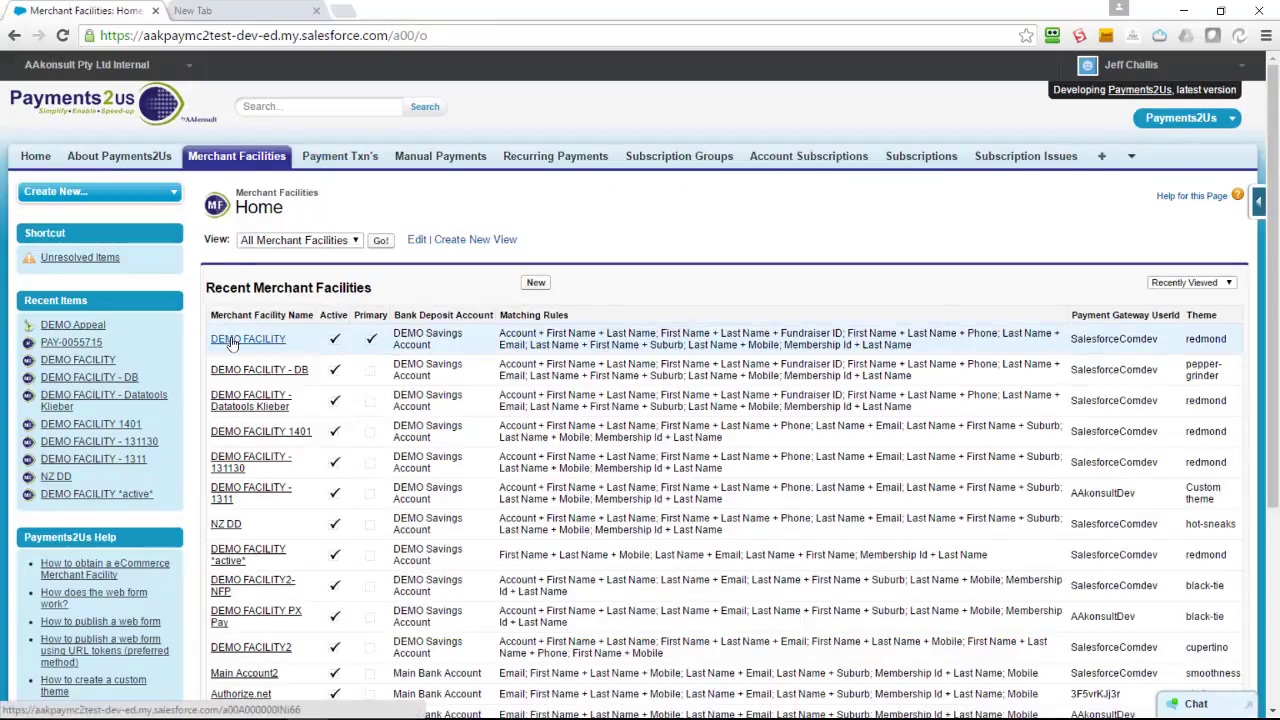
click(250, 339)
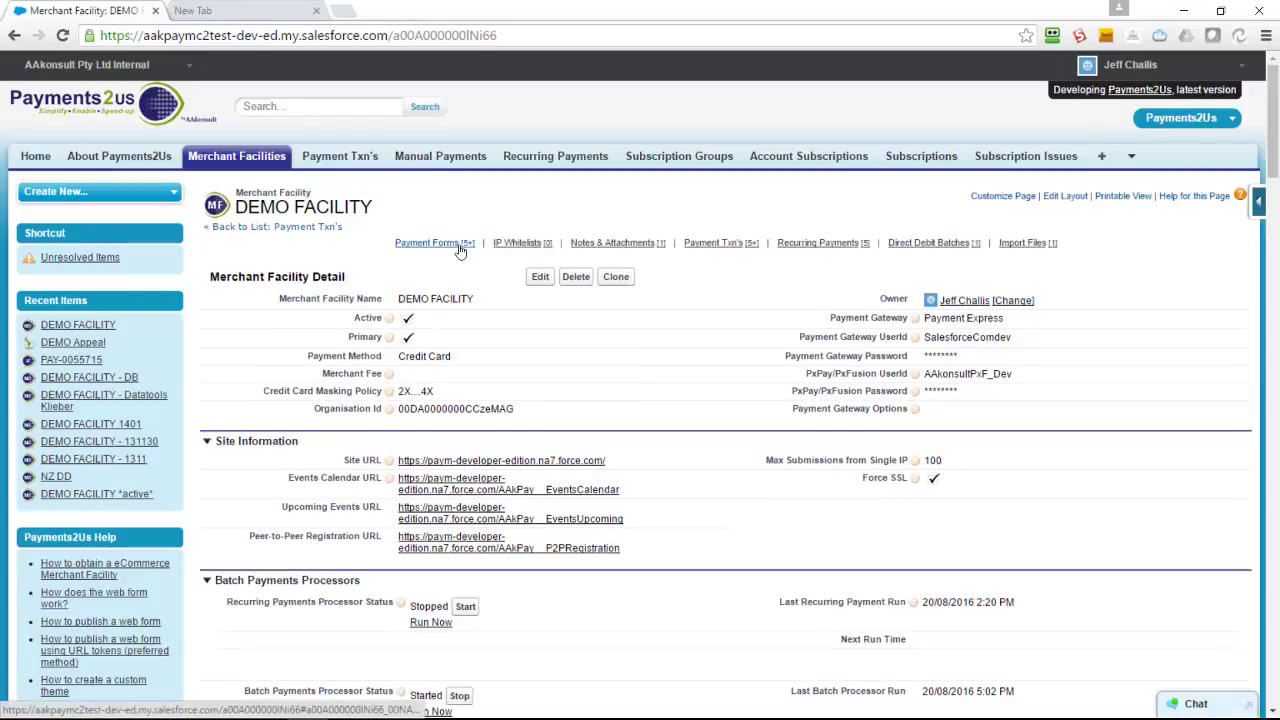
click(457, 249)
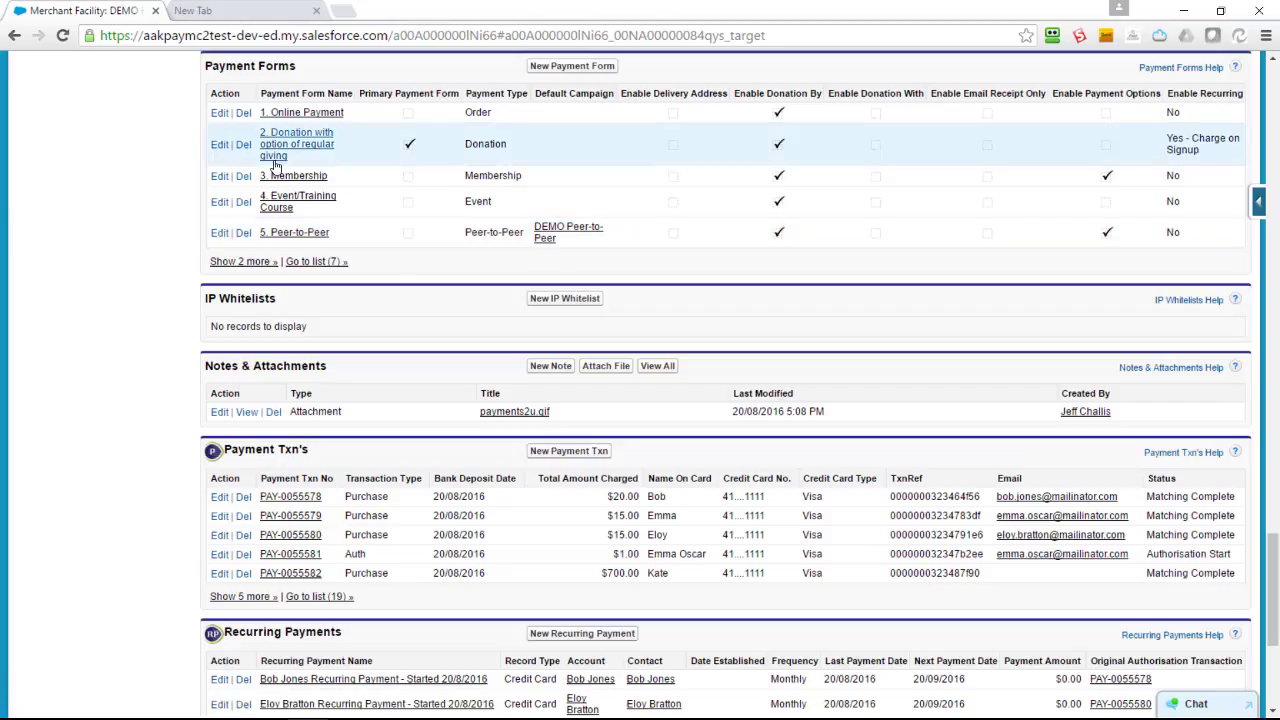
click(220, 114)
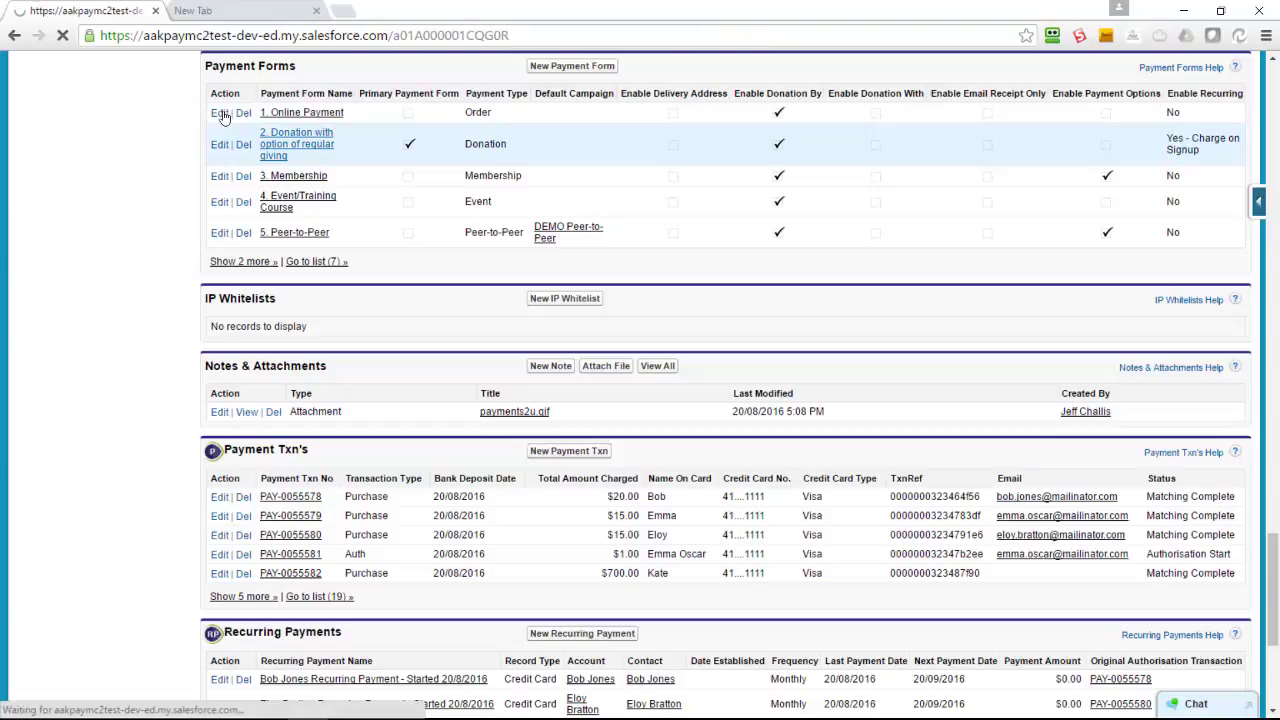
scroll(414, 447, down, 6)
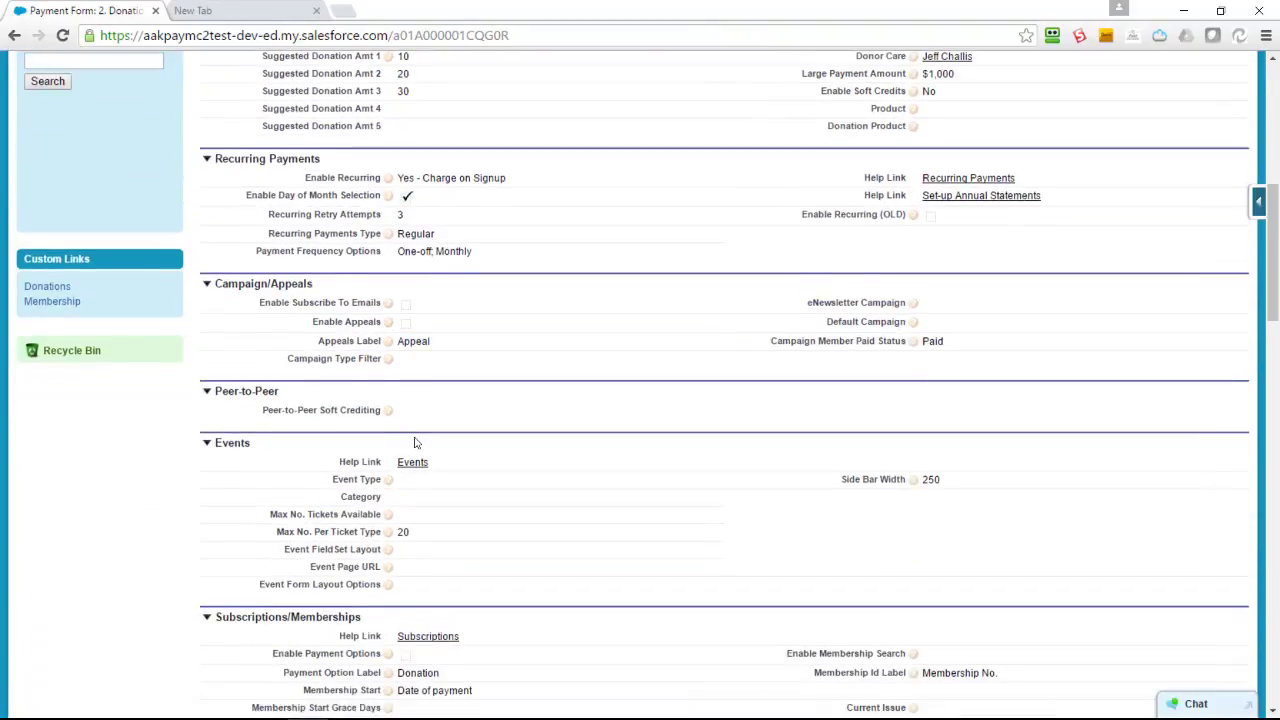
scroll(414, 447, down, 5)
scroll(418, 453, down, 1)
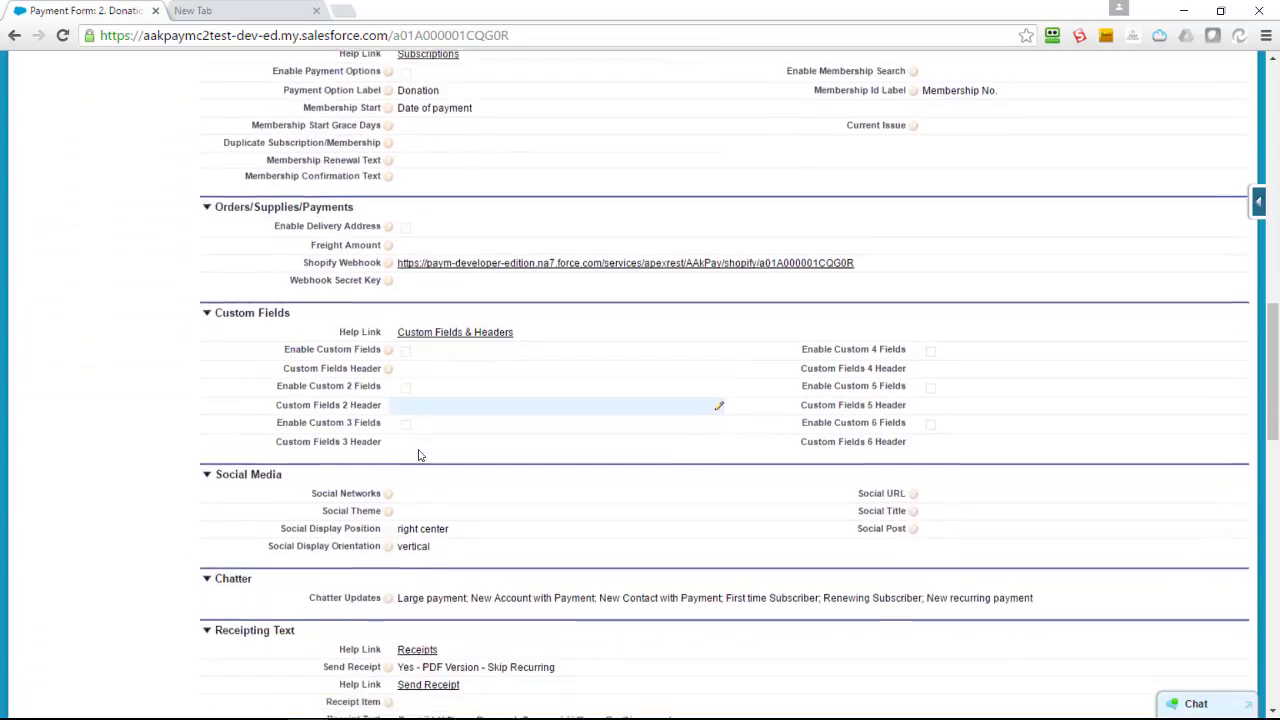
scroll(418, 453, down, 3)
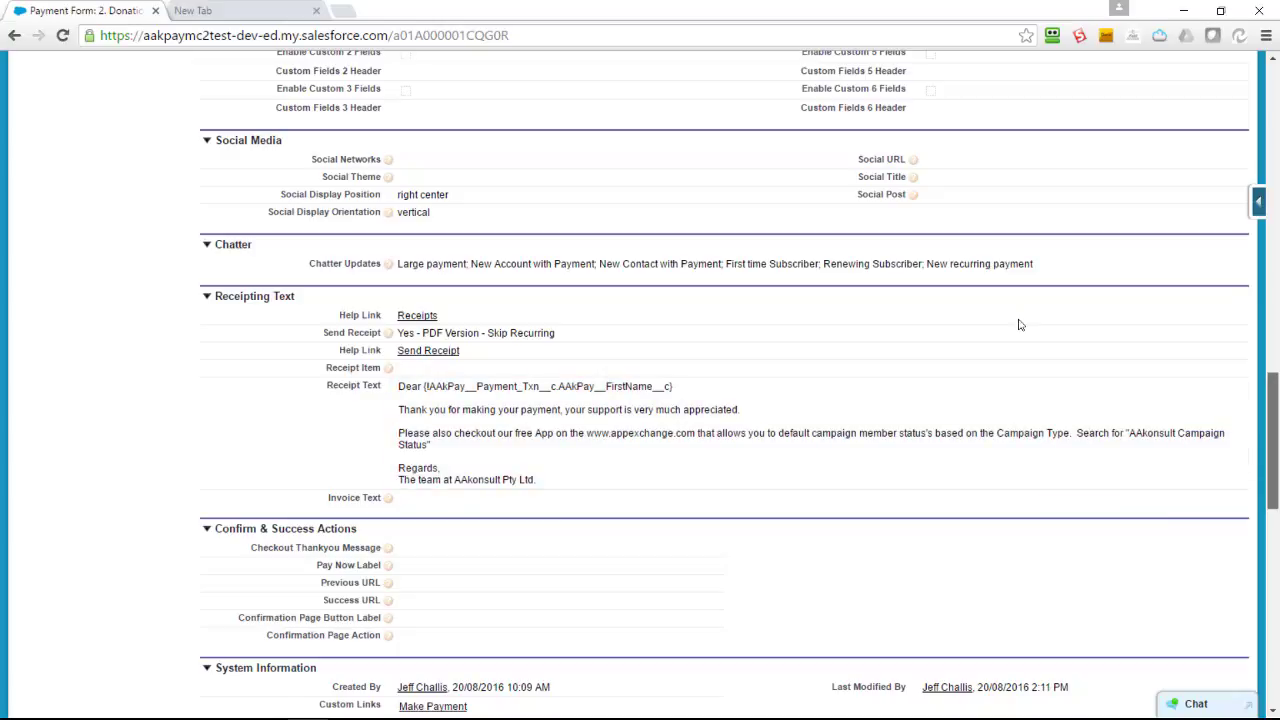
Open Salesforce Setup in a separate browser tab and switch to it.
drag(1273, 372, 1258, 70)
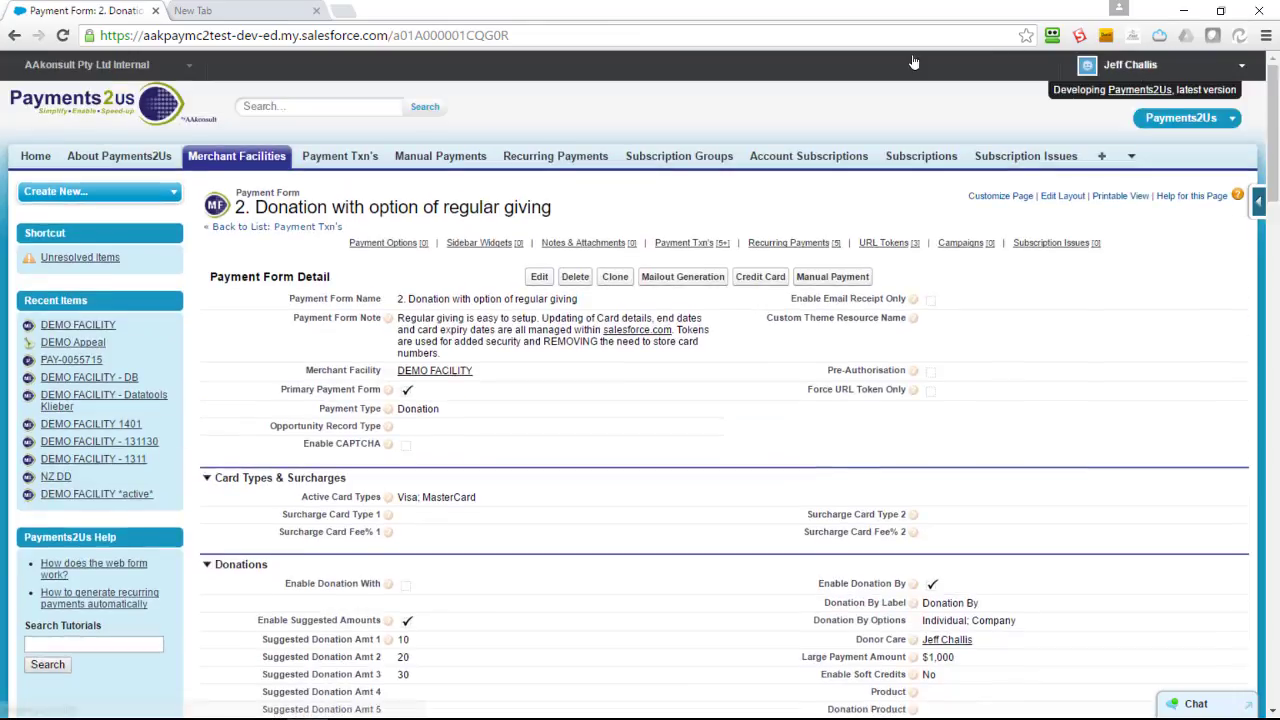
click(1130, 64)
right_click(1098, 96)
click(1100, 100)
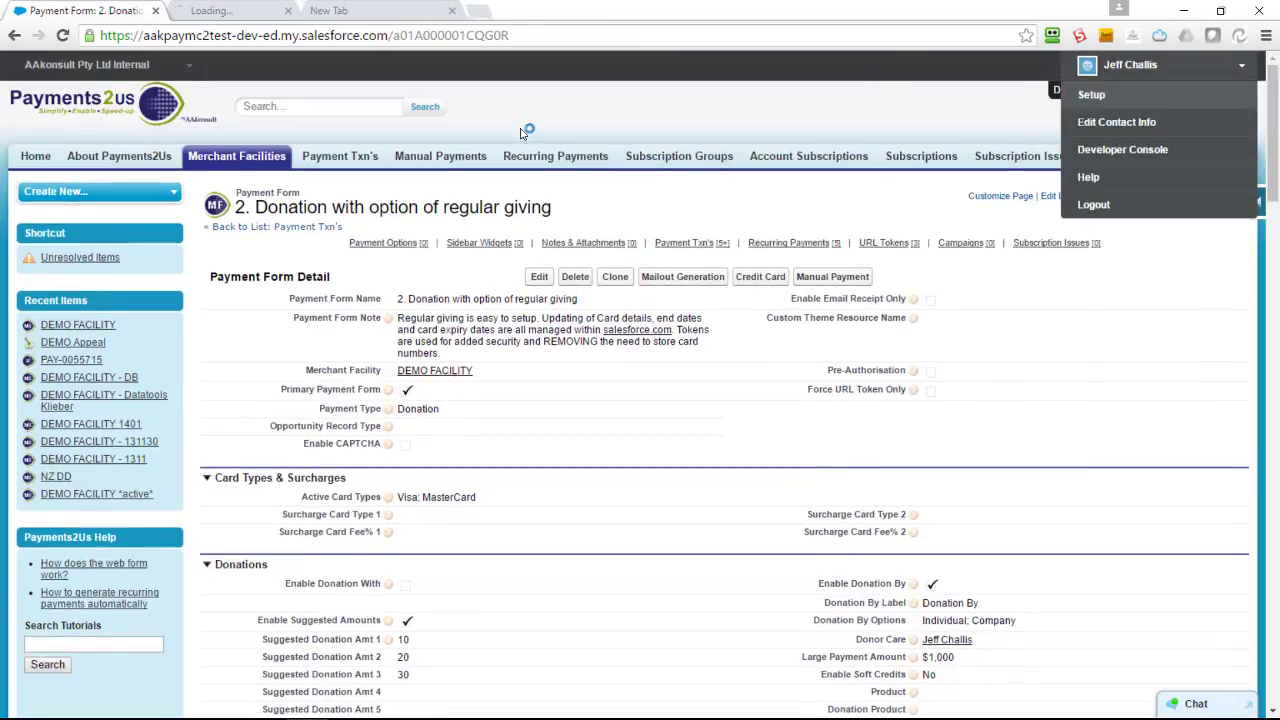
click(195, 11)
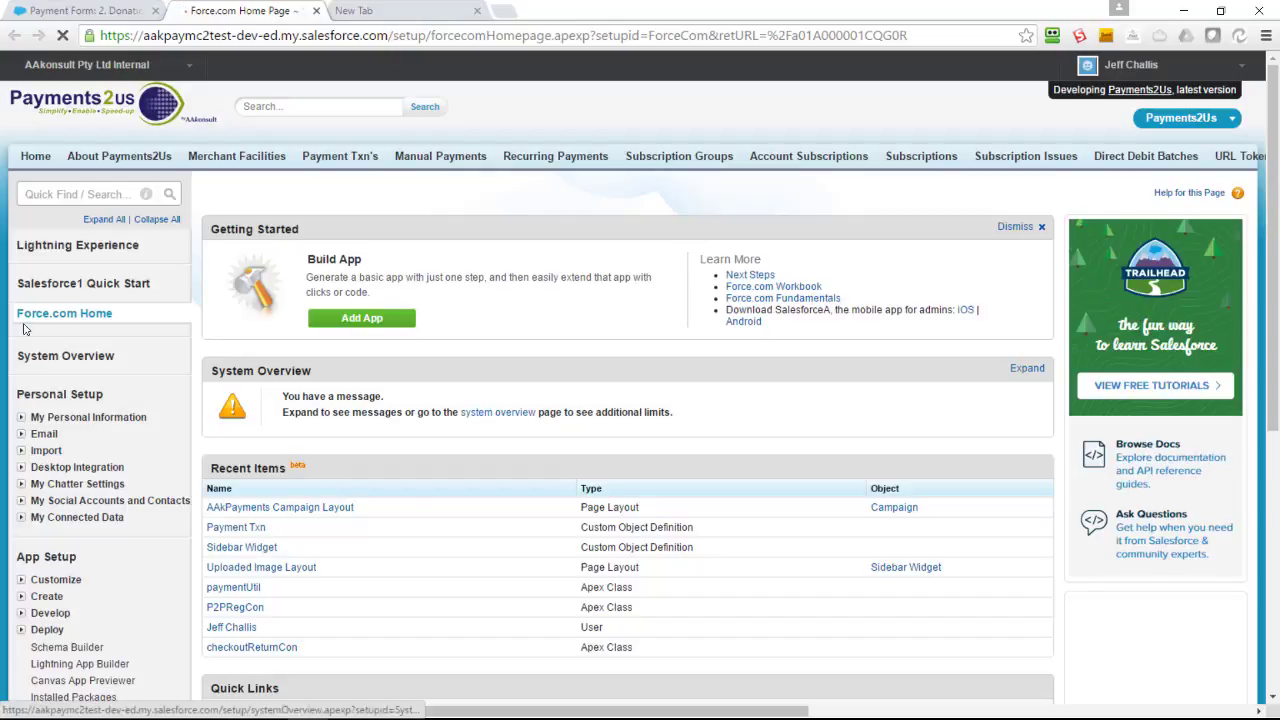
Search Setup for "email", open My Templates and start a new email template of type Text.
click(50, 194)
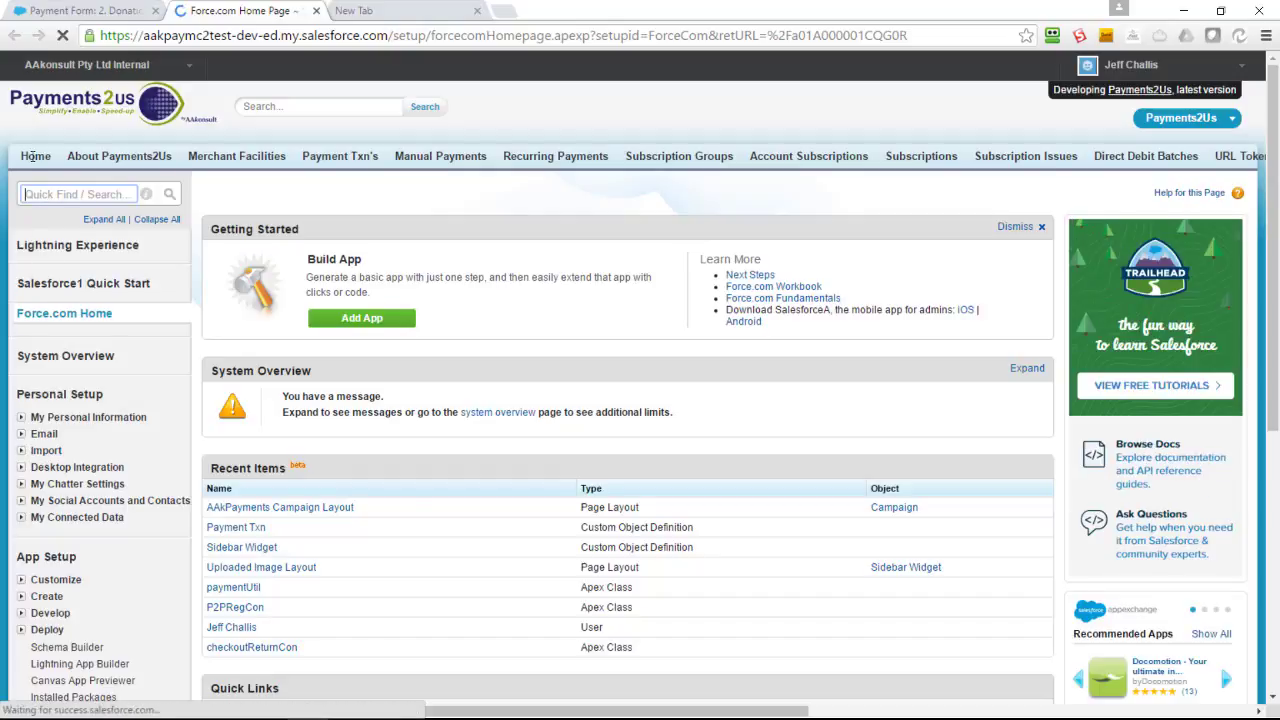
text(email)
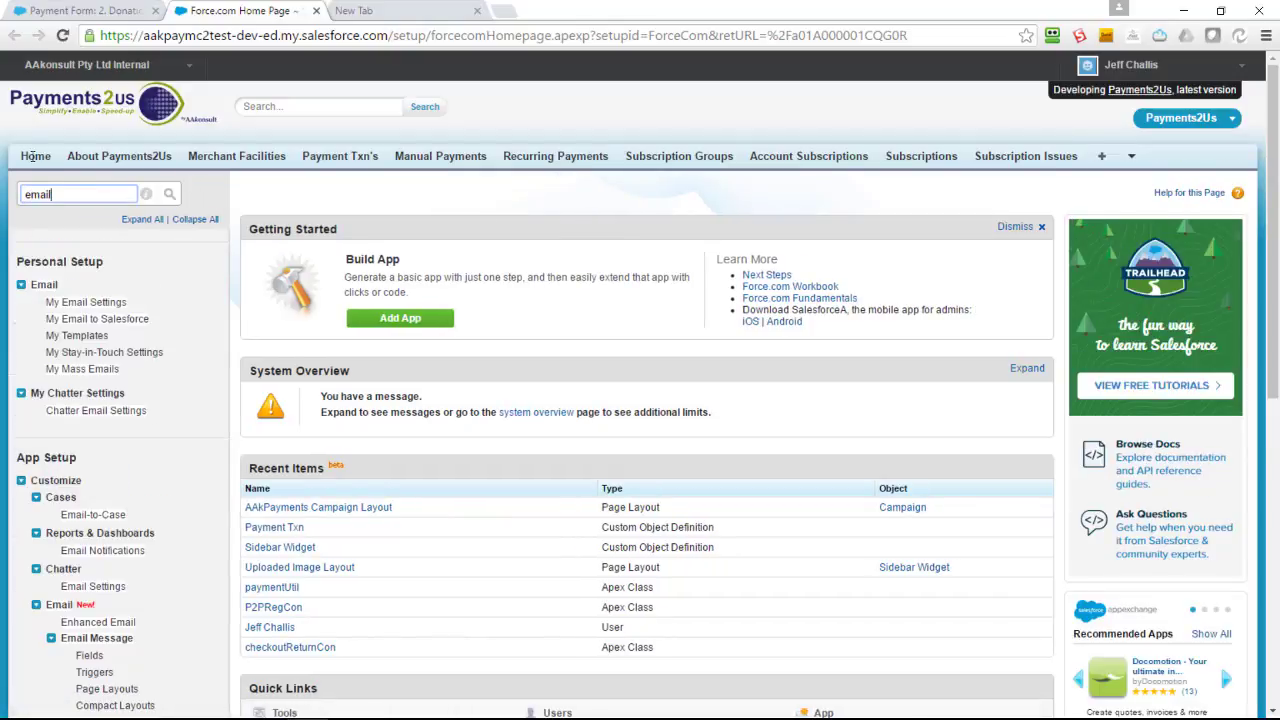
click(88, 336)
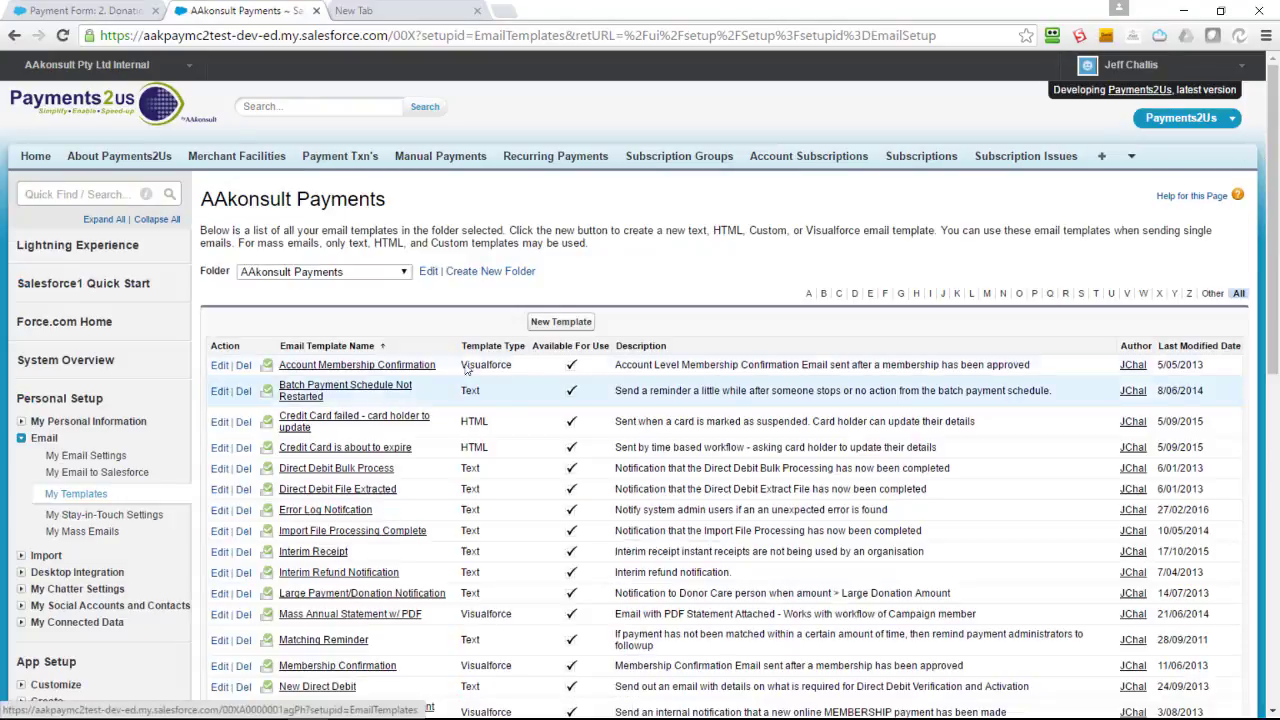
click(552, 323)
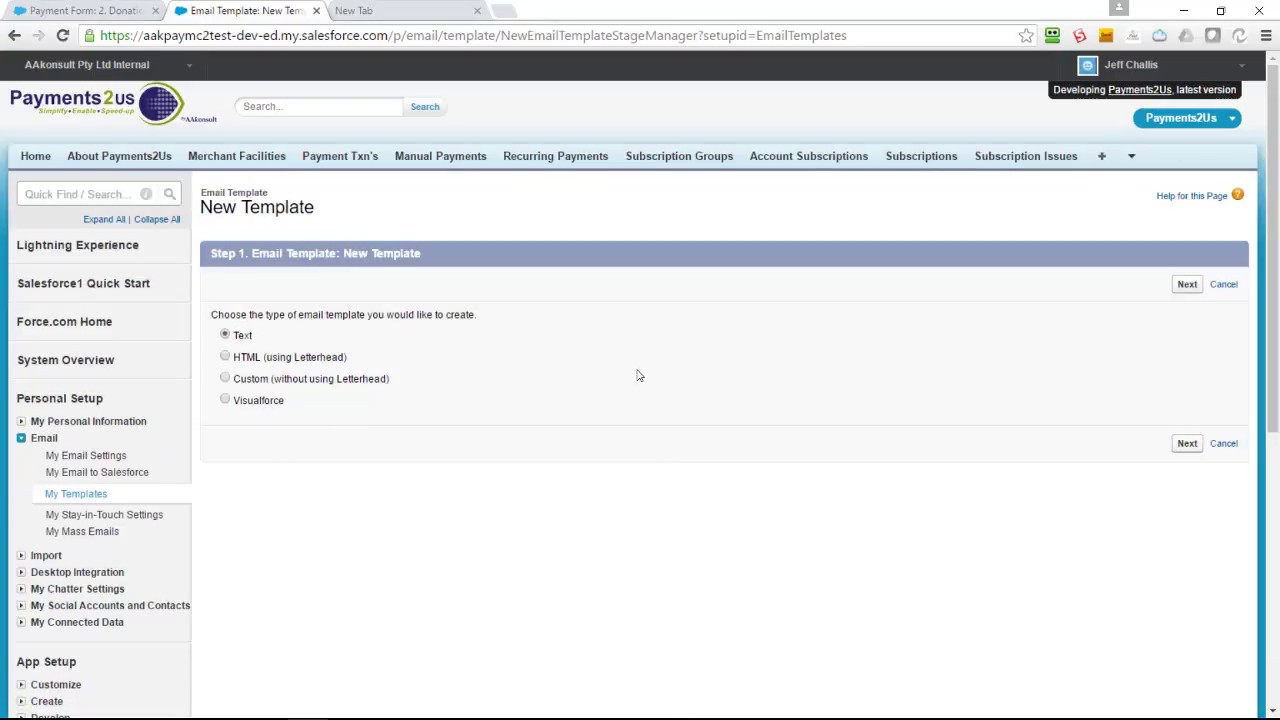
click(1188, 444)
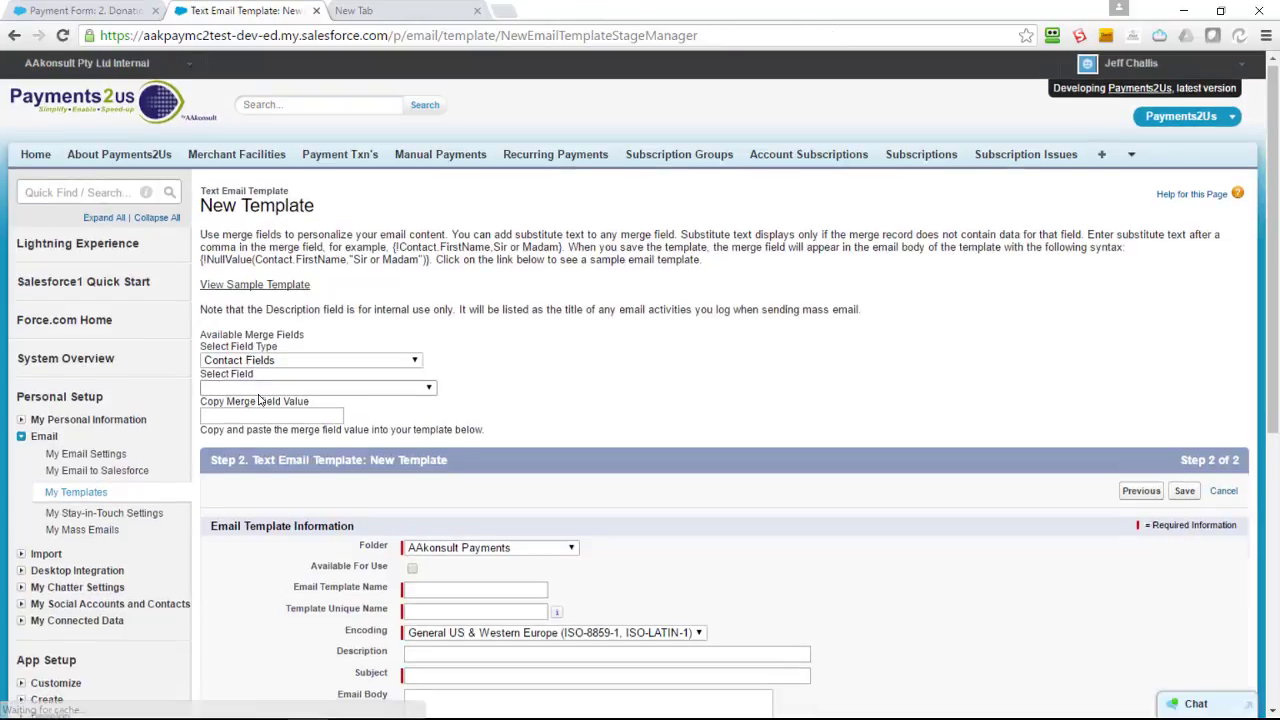
Set the new template's merge field type to Payment Txn Fields.
scroll(436, 440, down, 3)
click(436, 443)
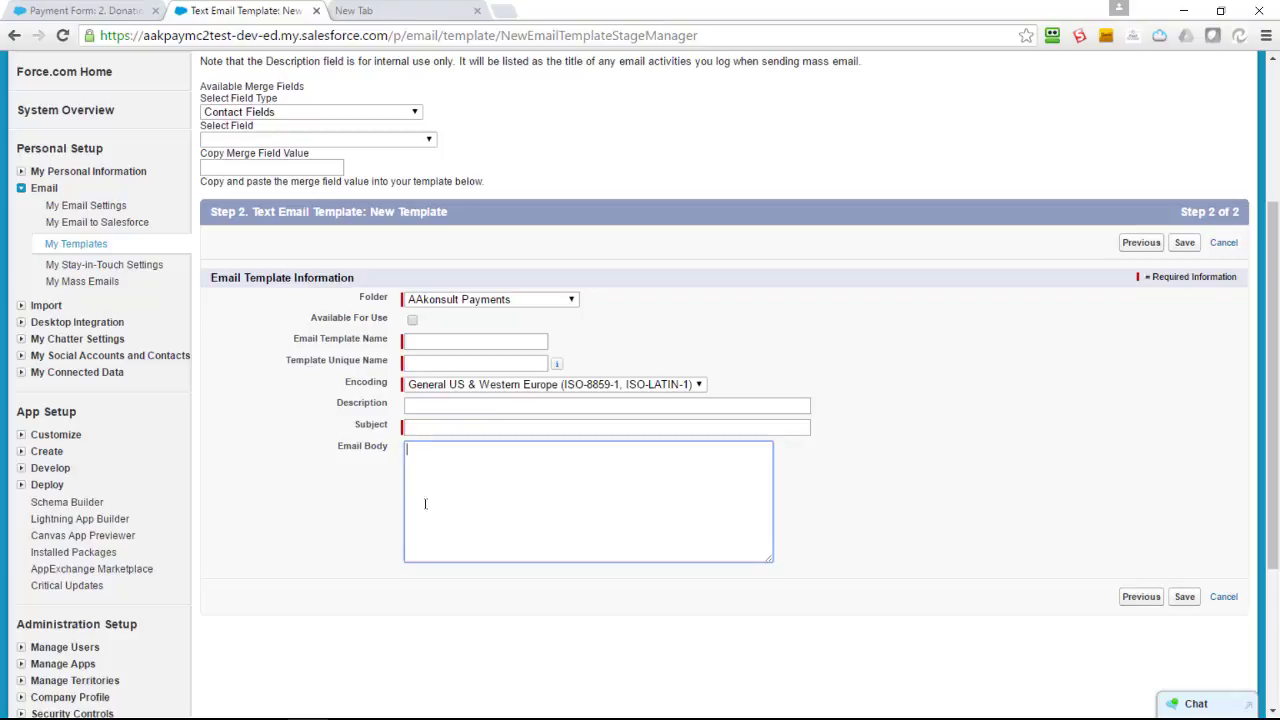
click(300, 111)
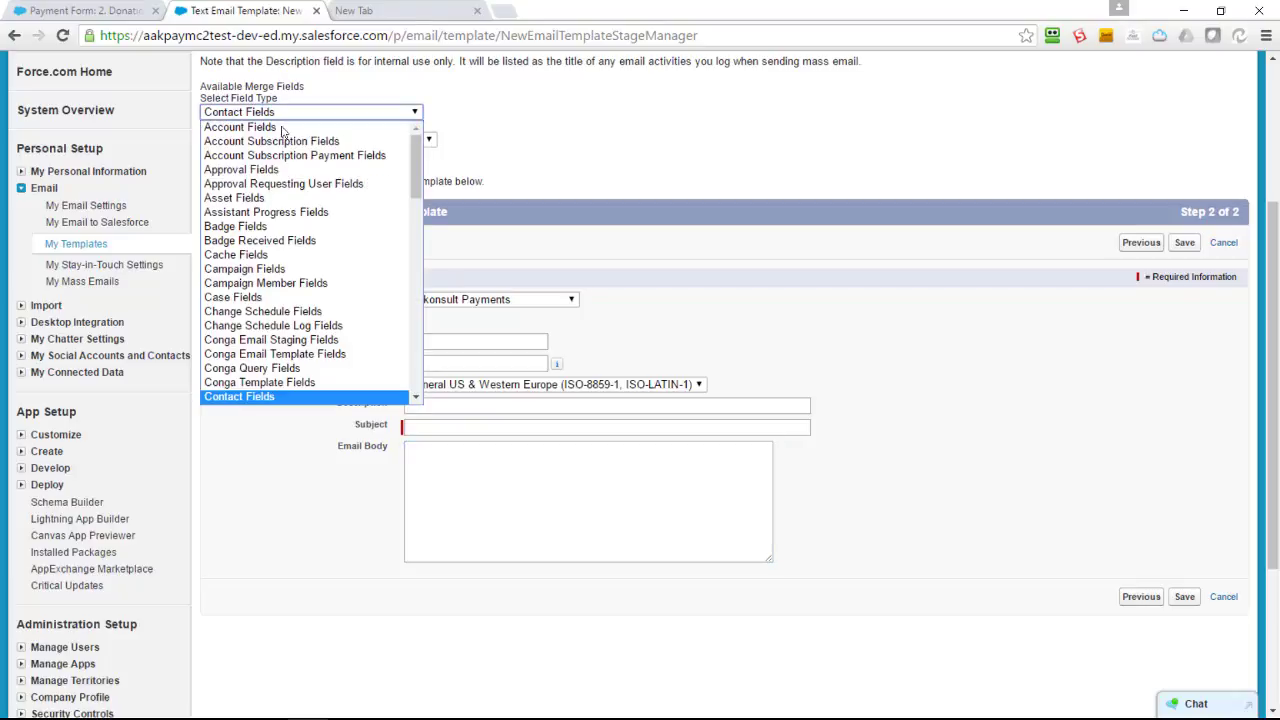
scroll(316, 310, down, 10)
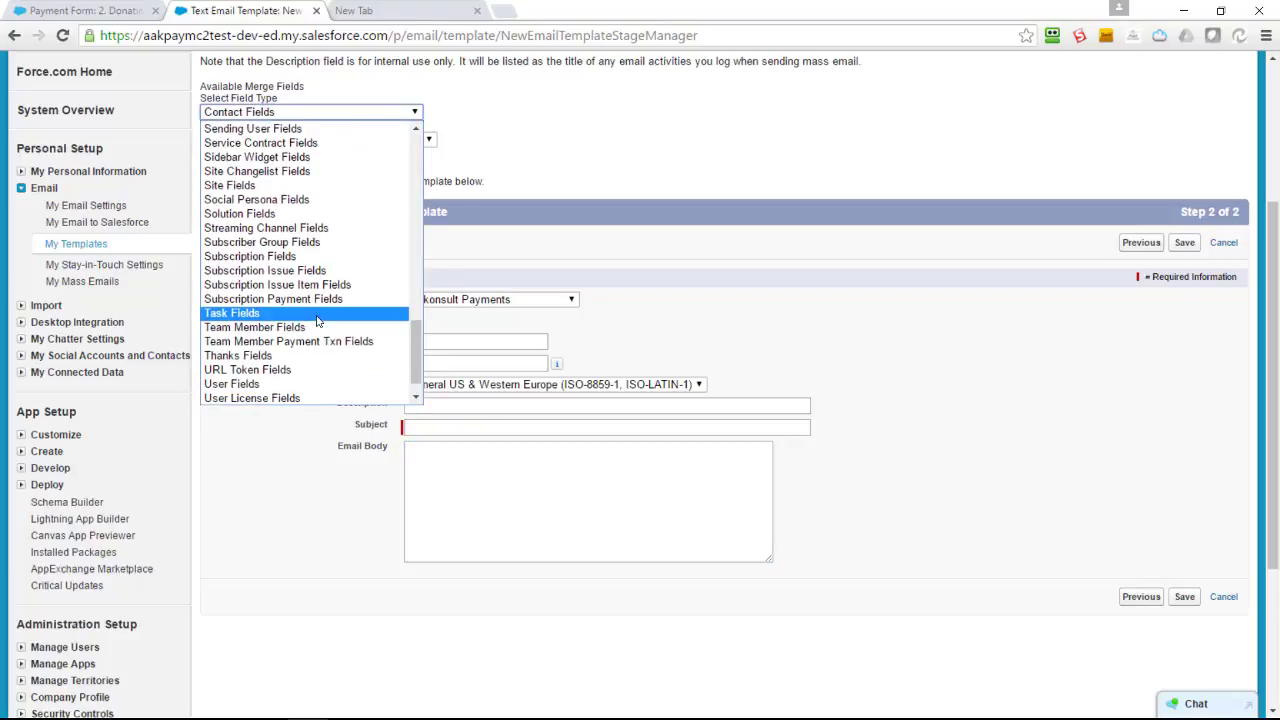
scroll(316, 320, down, 1)
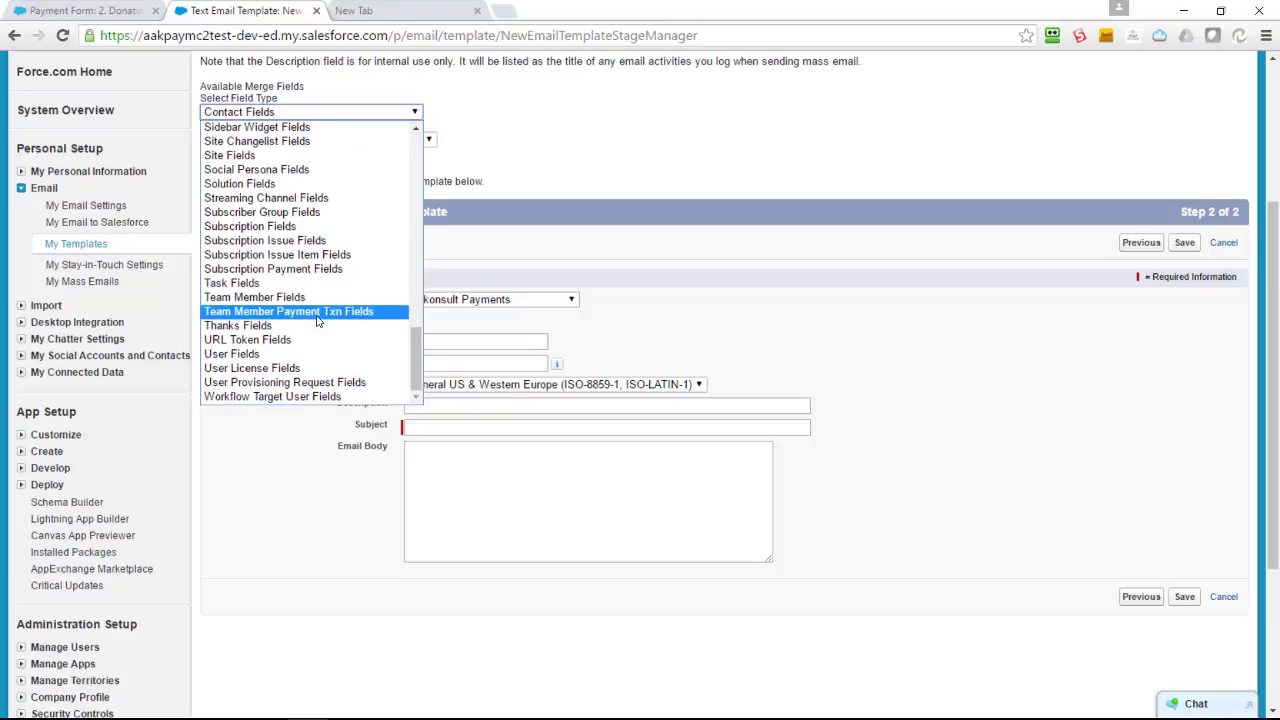
scroll(316, 320, up, 8)
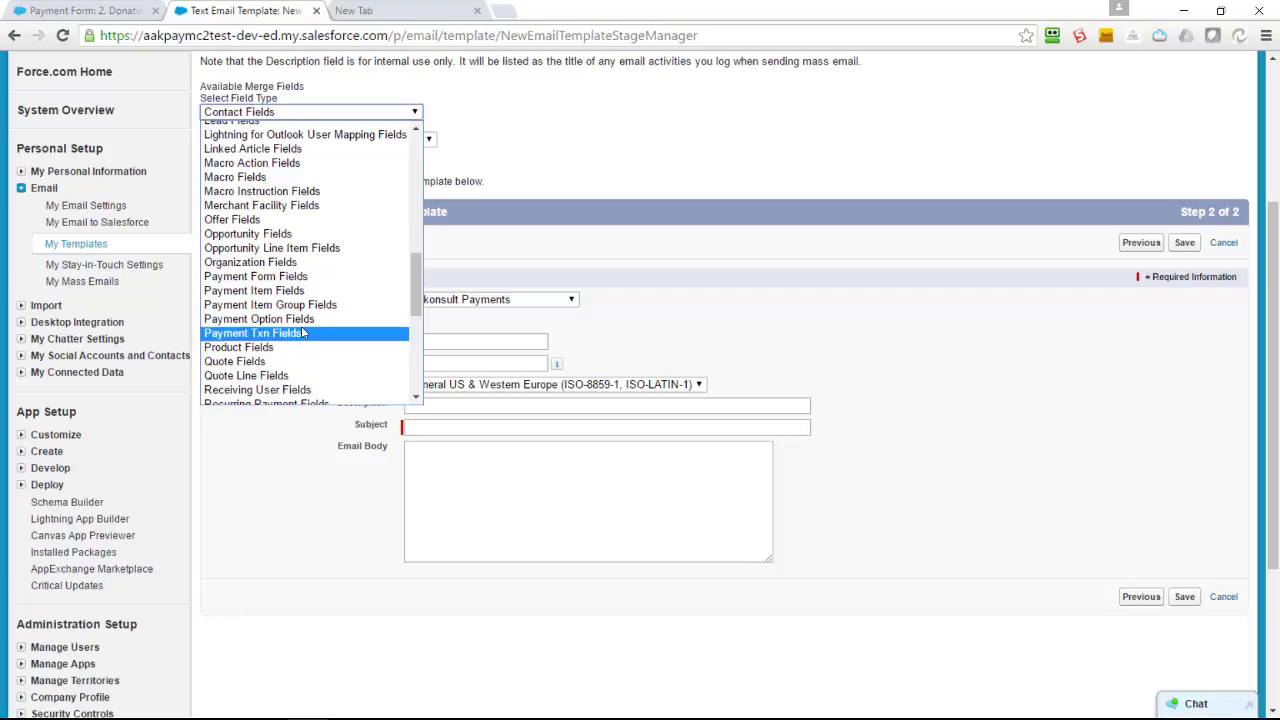
click(304, 333)
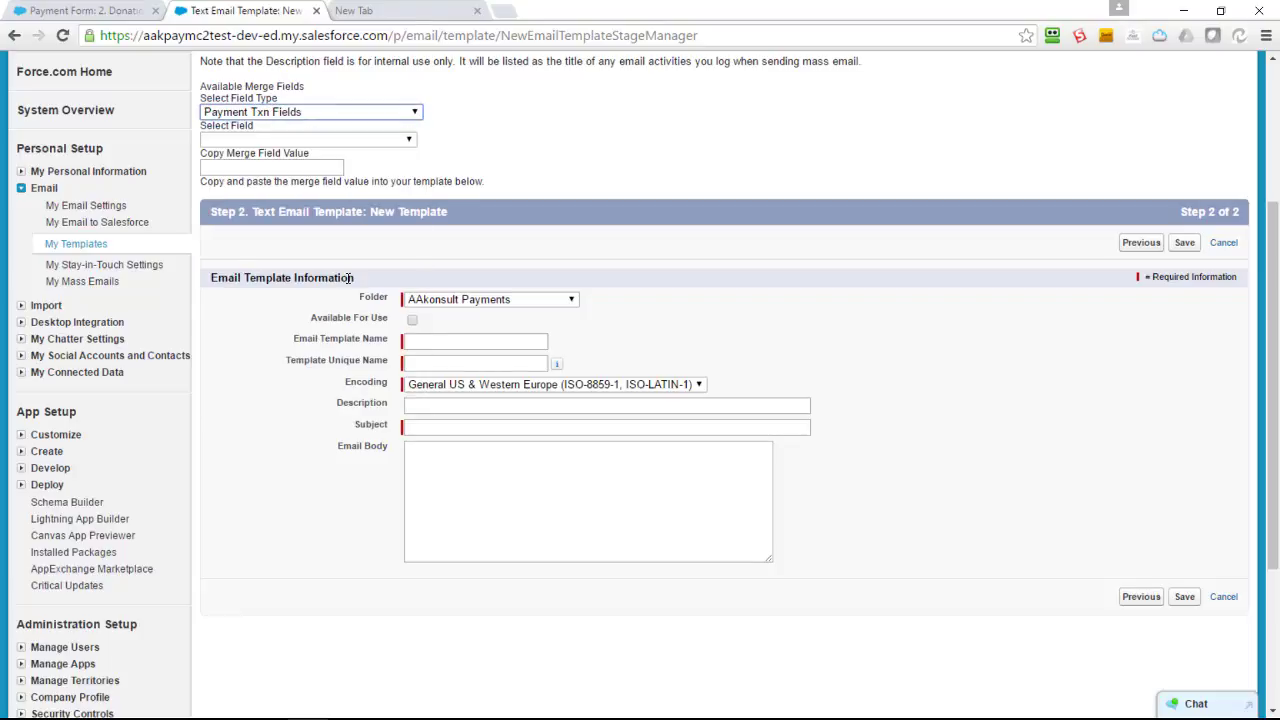
Begin the email body with "Dear" followed by the First Name merge field {!AAkPay__Payment_Txn__c.AAkPay__FirstName__c}.
click(450, 459)
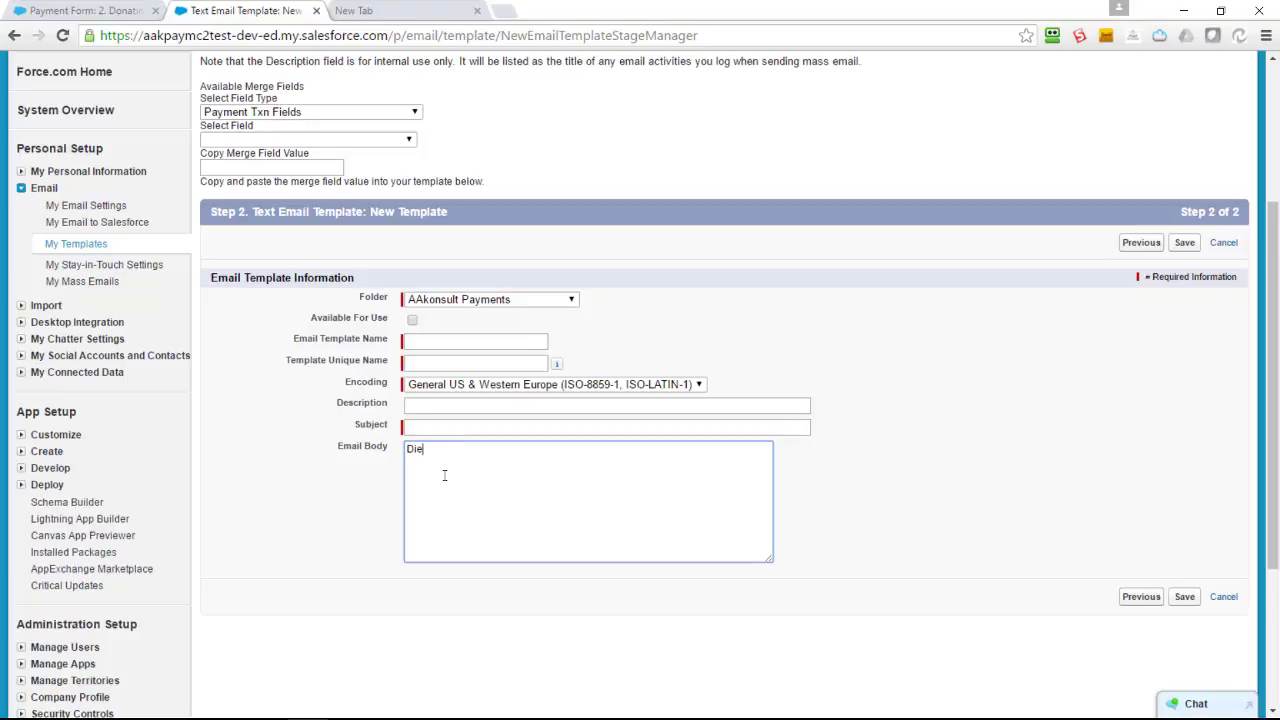
text(Dear)
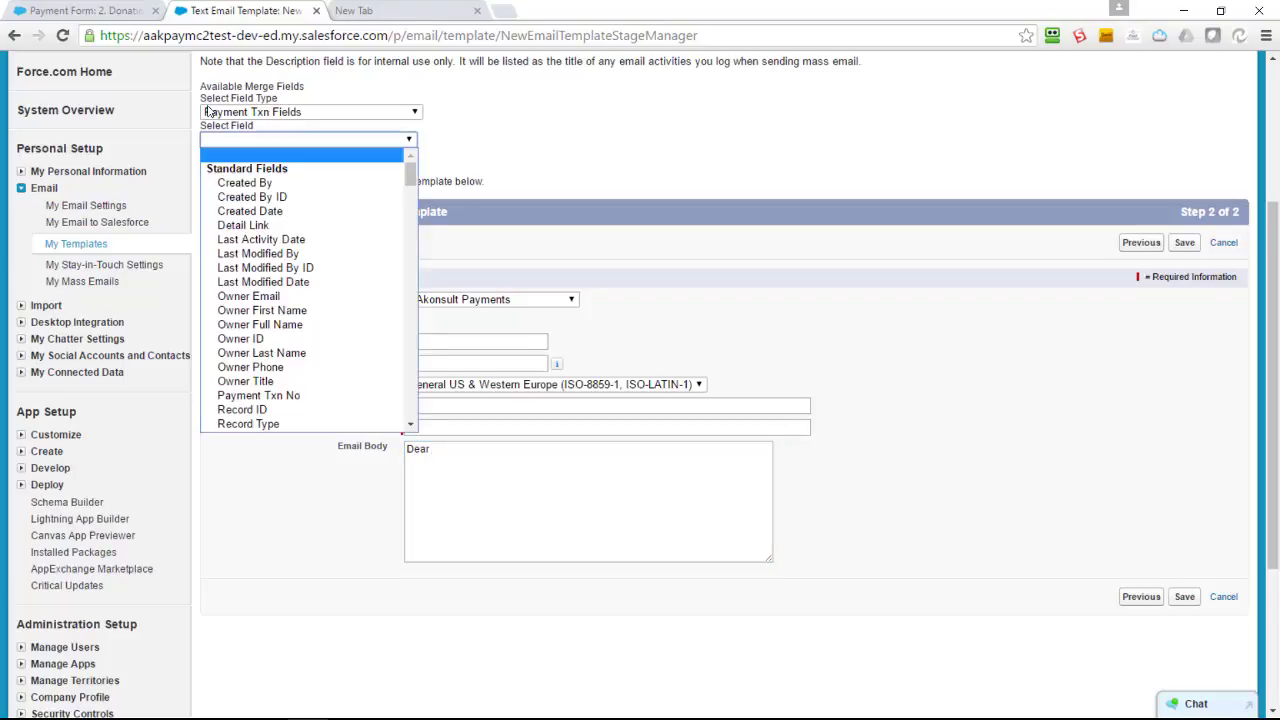
click(263, 140)
scroll(297, 338, down, 3)
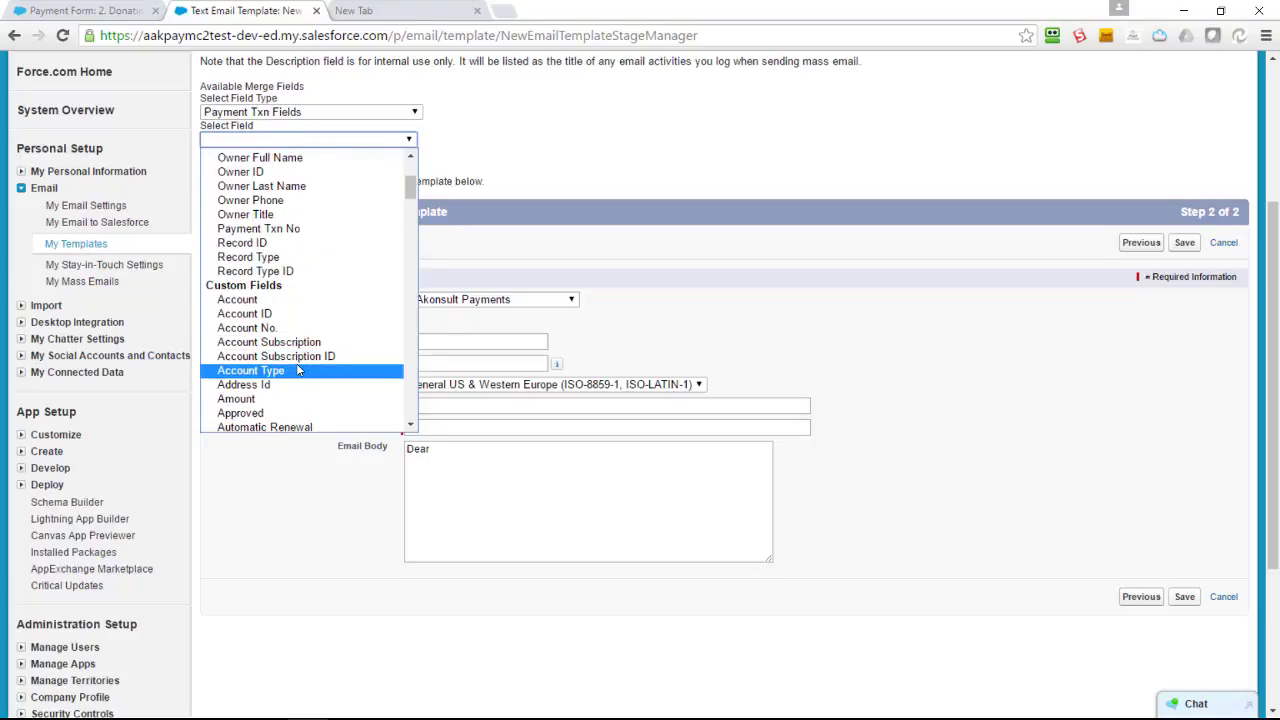
scroll(297, 370, down, 9)
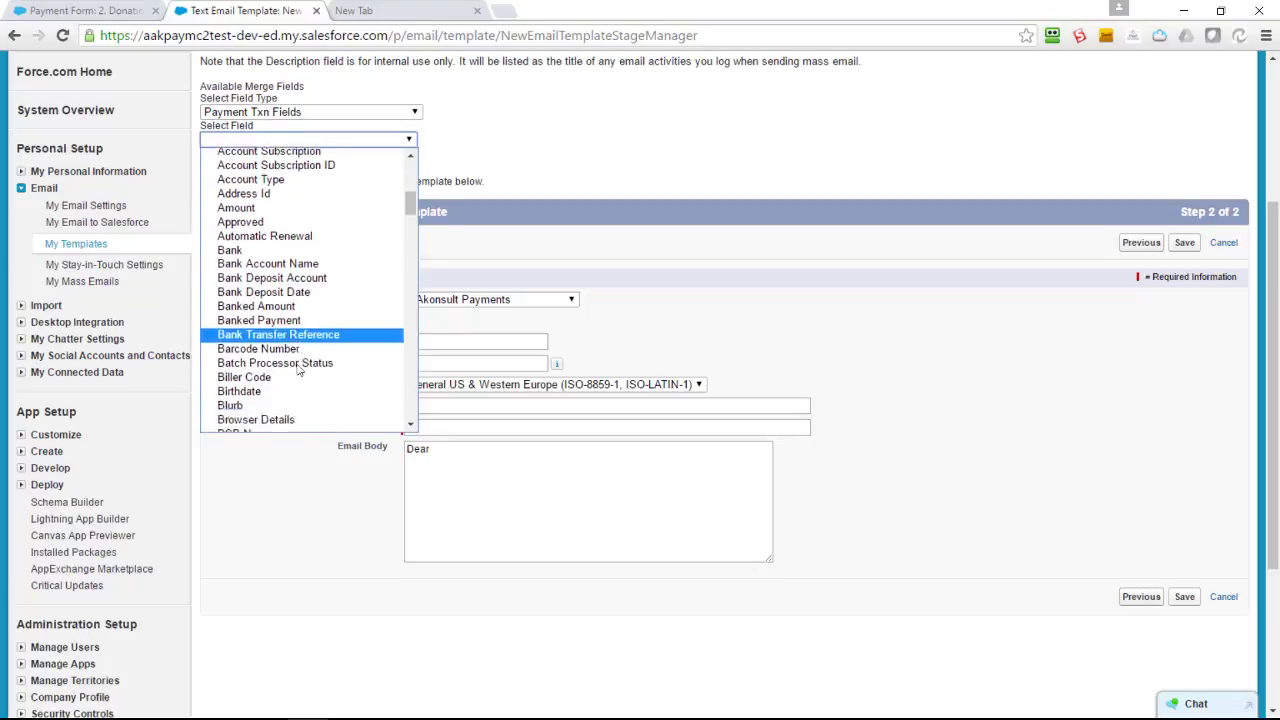
scroll(297, 372, down, 9)
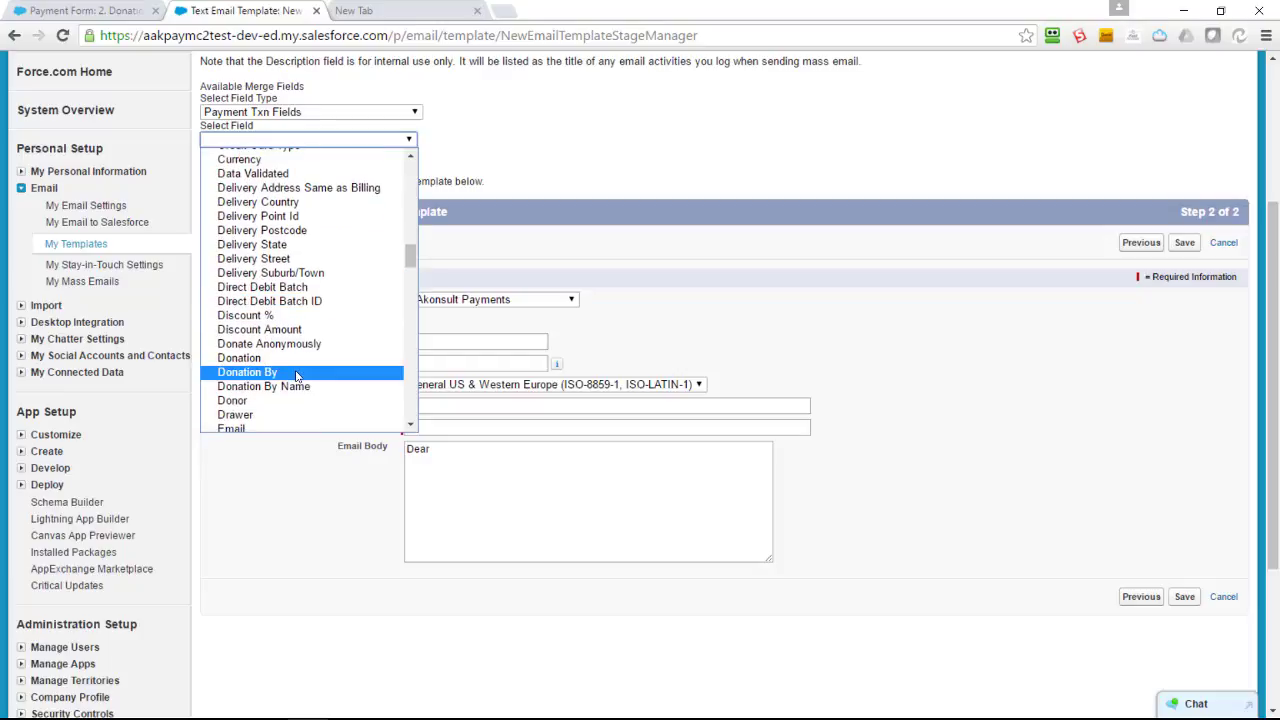
click(297, 361)
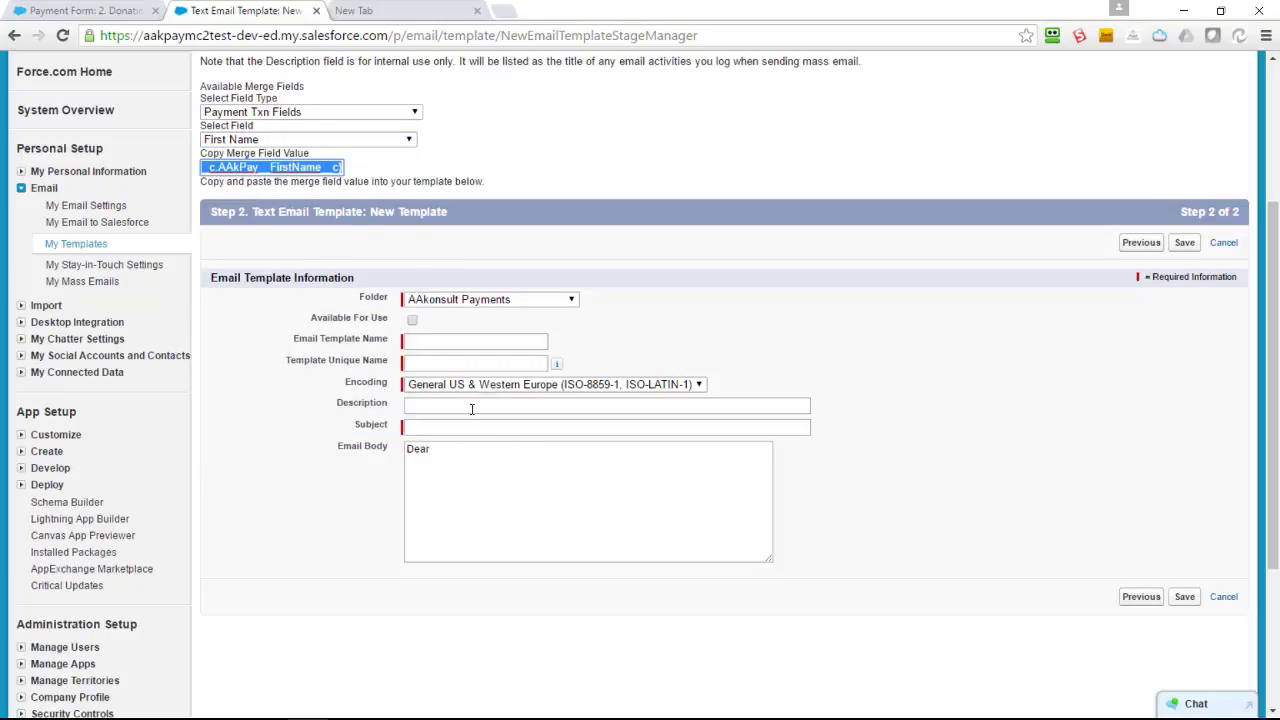
click(457, 458)
text({!AAkPay__Payment_Txn__c.AAkPay__FirstName__c})
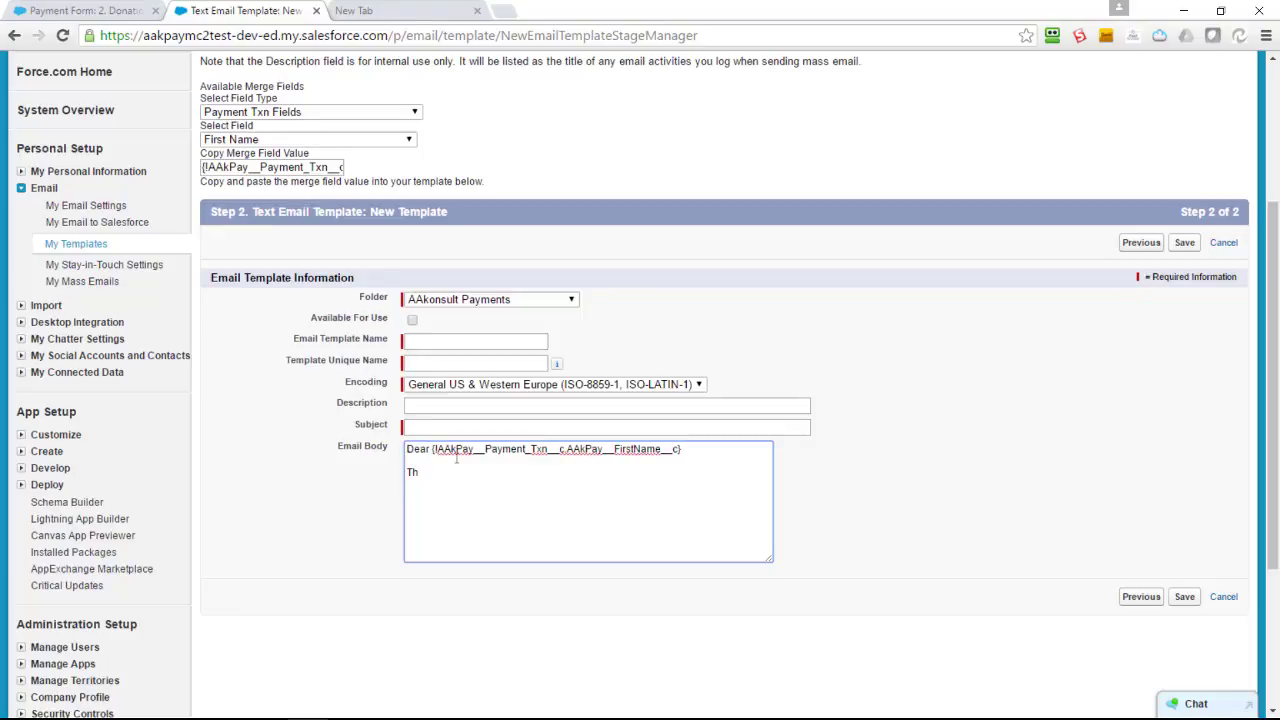
Add the line "Thank you for your payment of" followed by the Total Amount merge field {!AAkPay__Payment_Txn__c.AAkPay__Total_Amount__c}.
text(Thank you for yuou)
text(our)
click(320, 140)
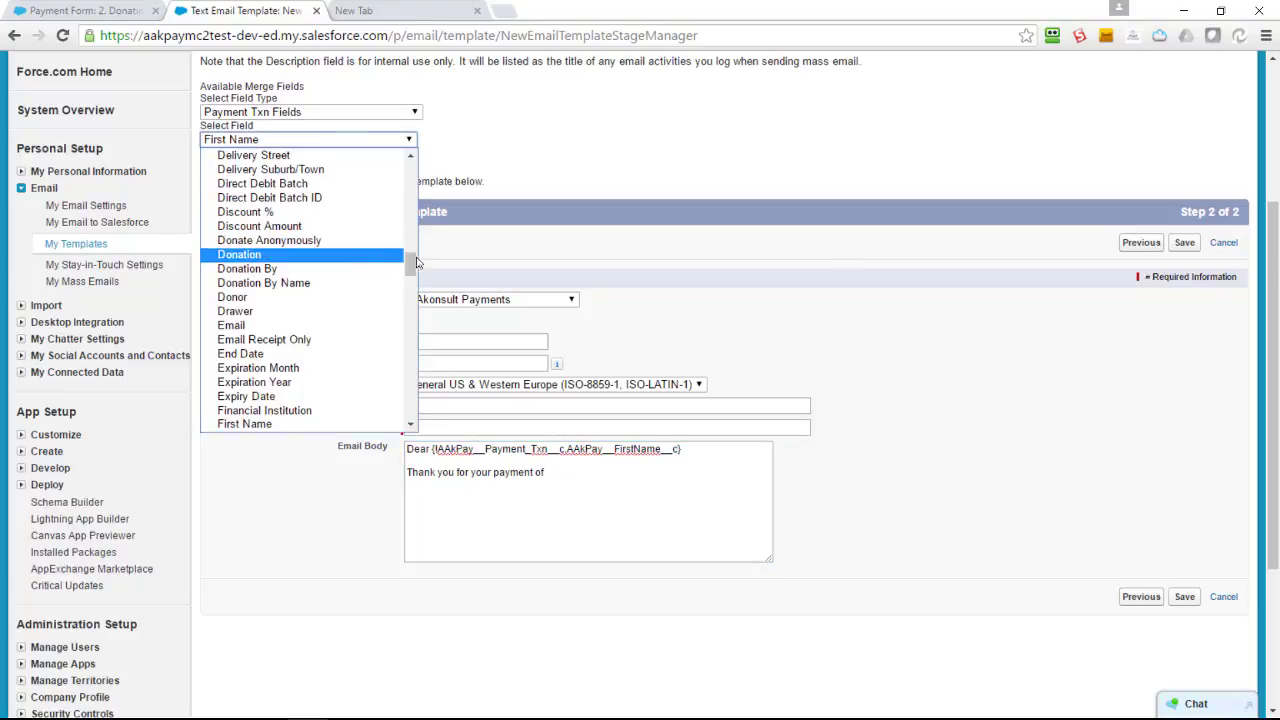
drag(411, 264, 399, 410)
click(385, 349)
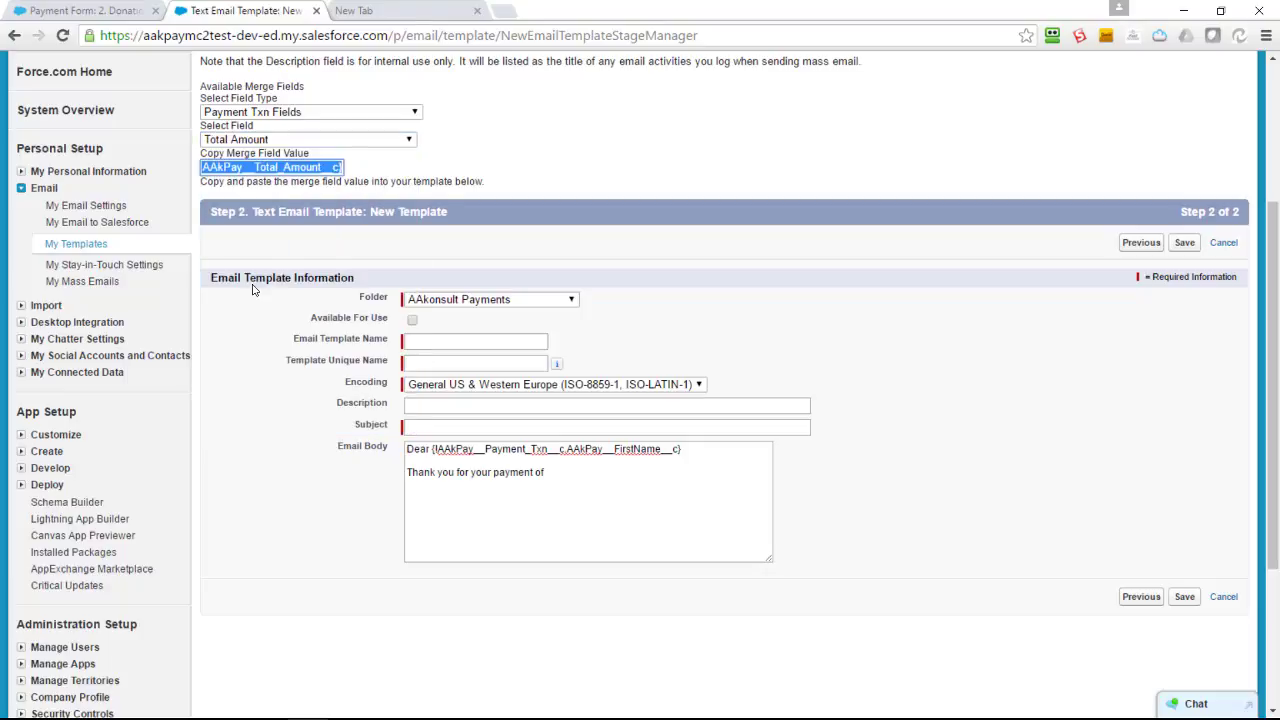
click(564, 480)
text({!AAkPay__Payment_Txn__c.AAkPay__Total_Amount__c})
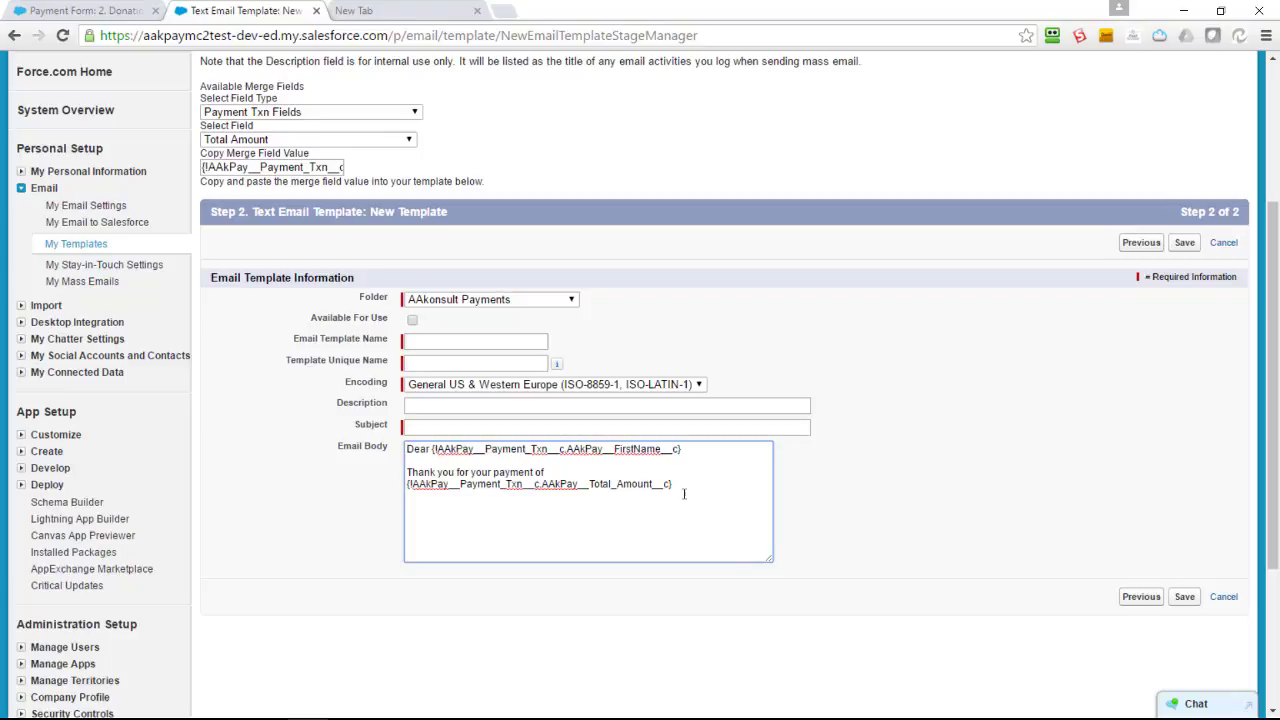
Copy the whole drafted email body and return to the Receipting Text section of the payment form "2. Donation with option of regular giving".
drag(673, 485, 391, 451)
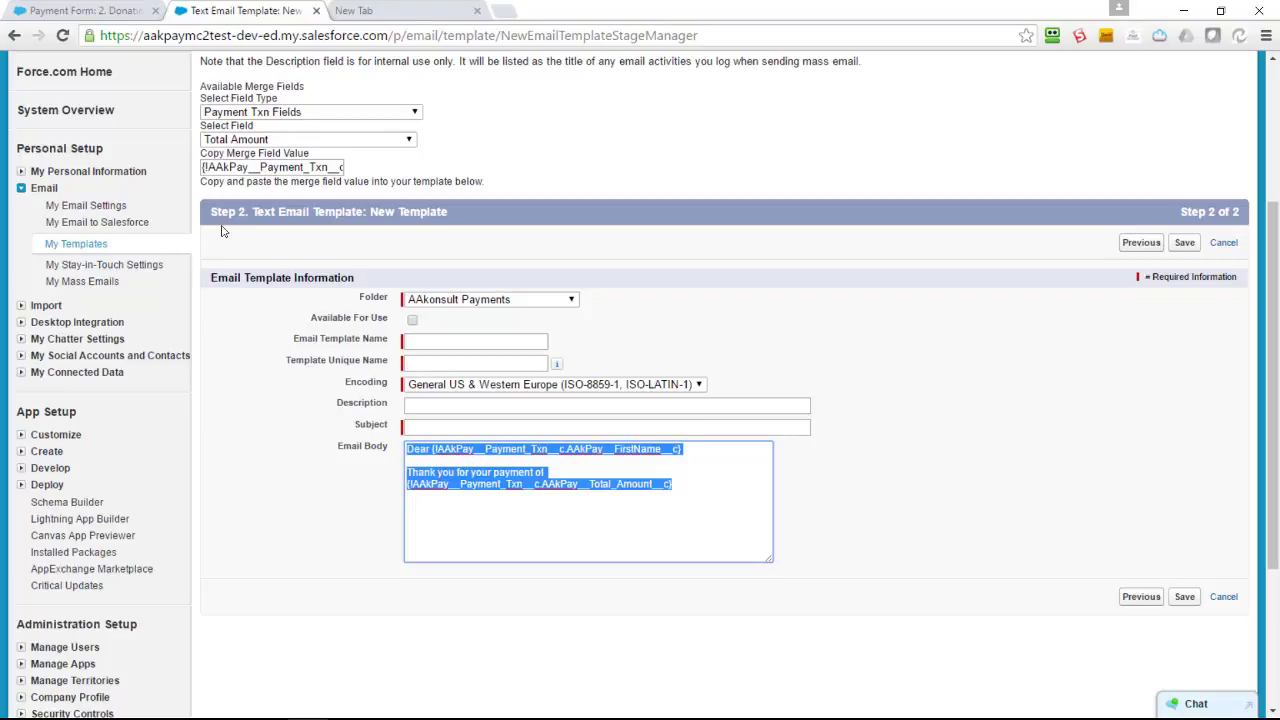
click(66, 12)
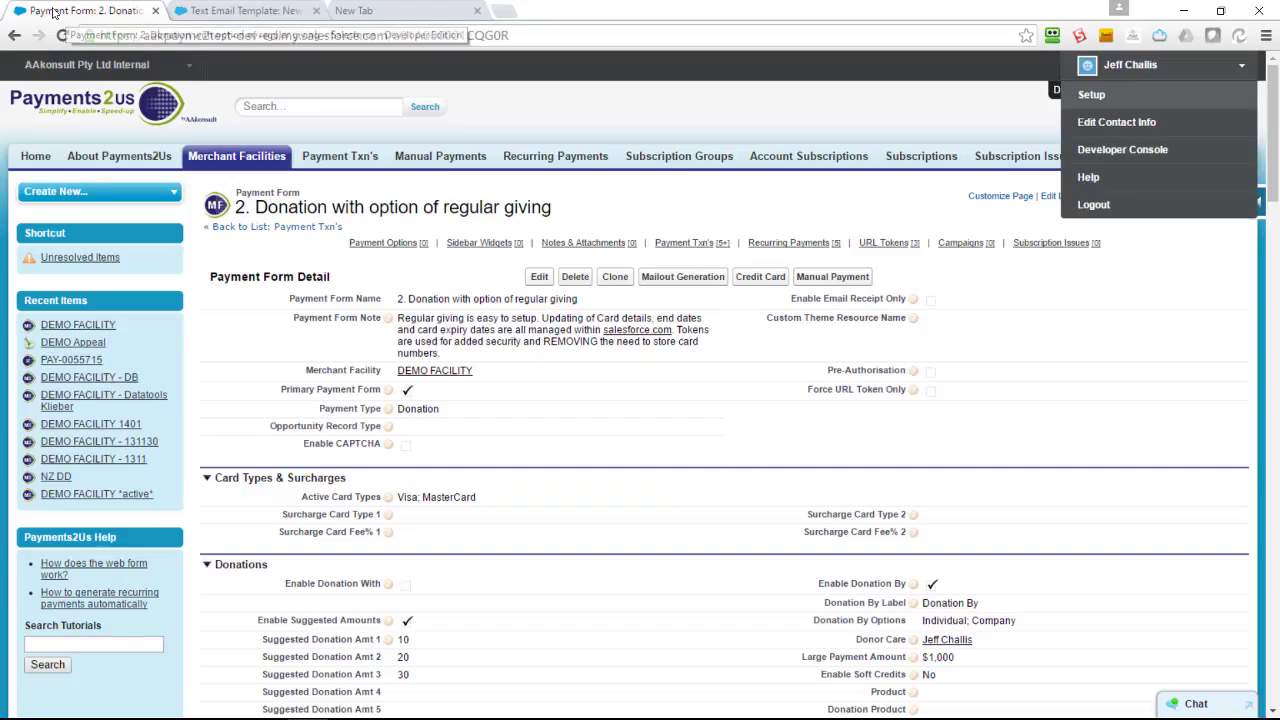
scroll(312, 262, down, 6)
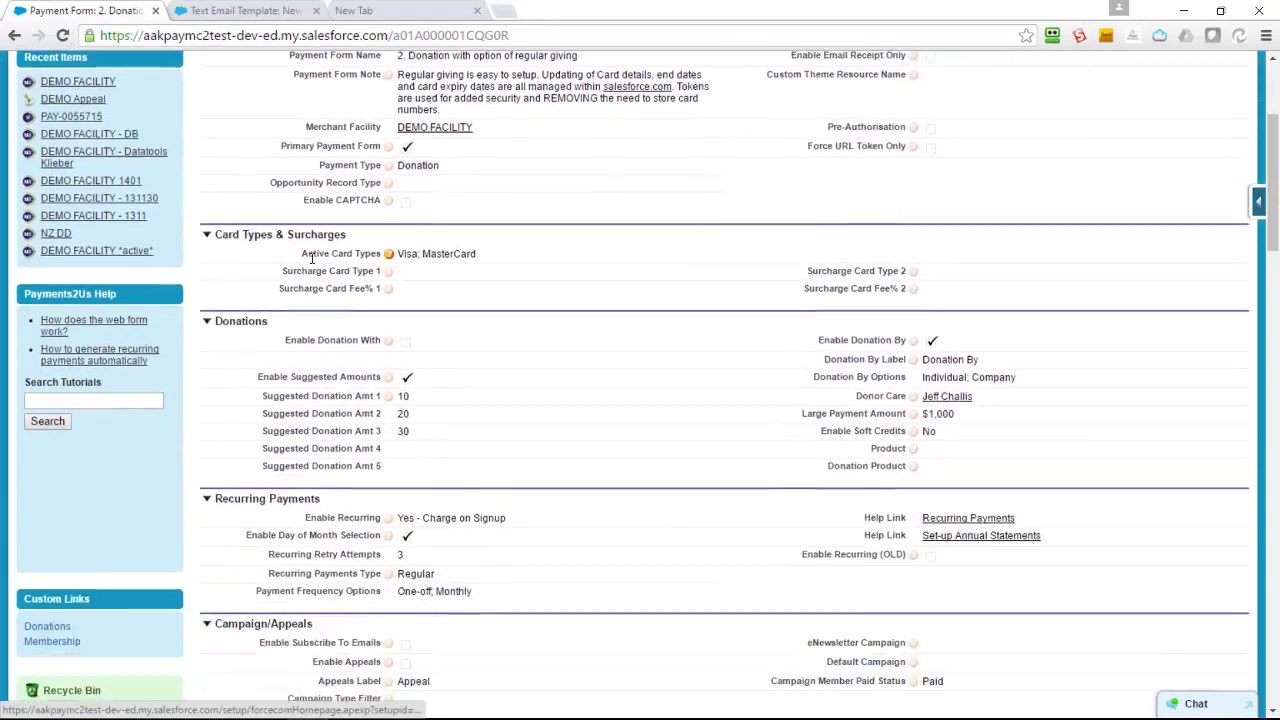
scroll(316, 266, down, 9)
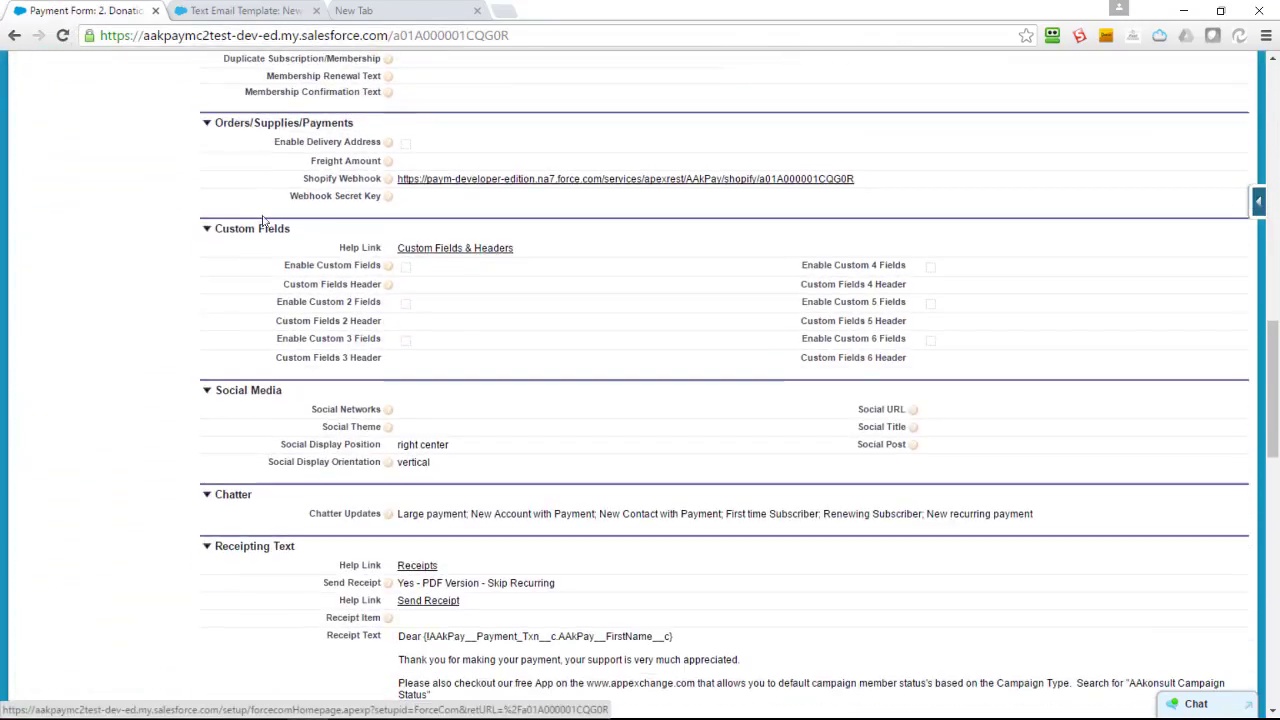
scroll(269, 231, down, 1)
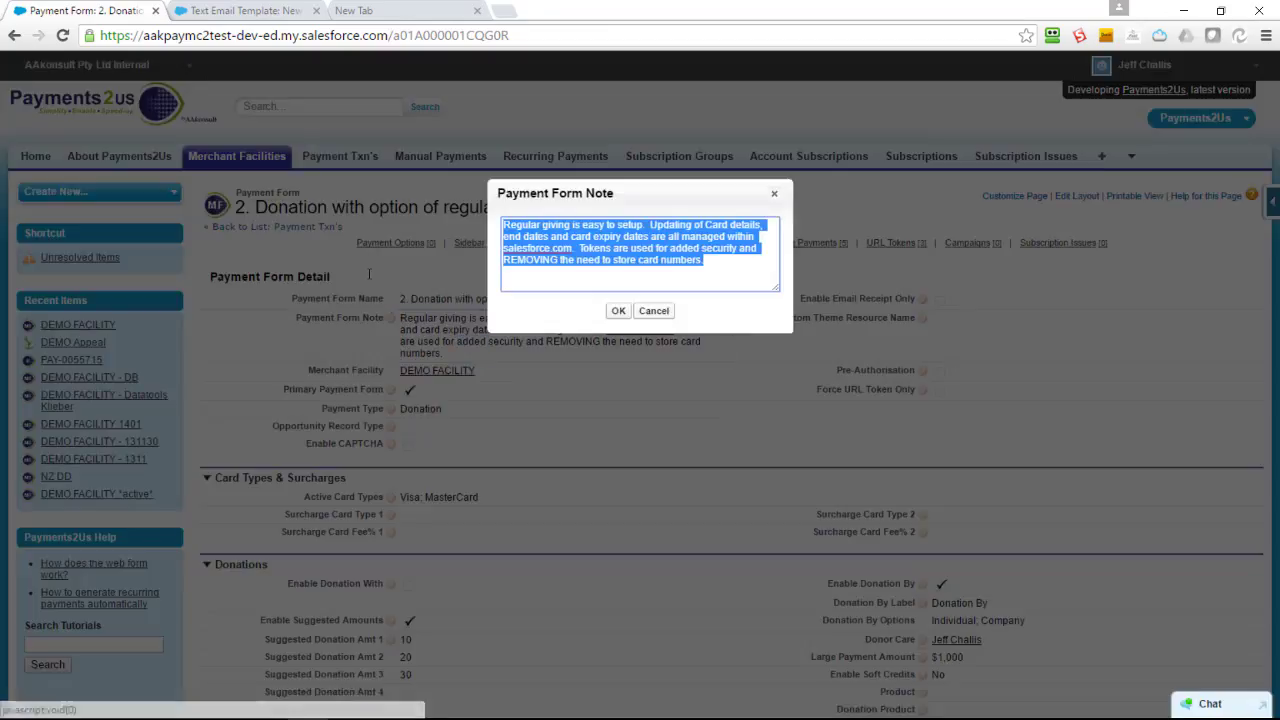
click(652, 311)
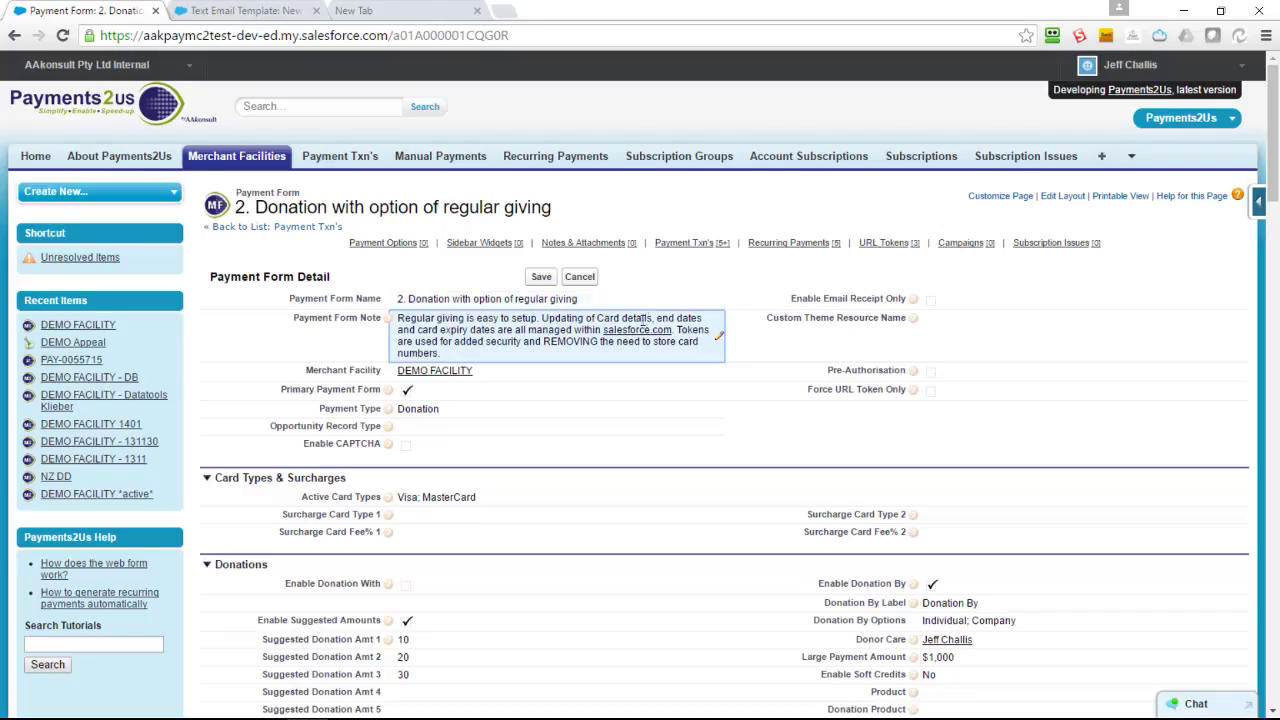
scroll(609, 347, down, 16)
scroll(600, 360, down, 3)
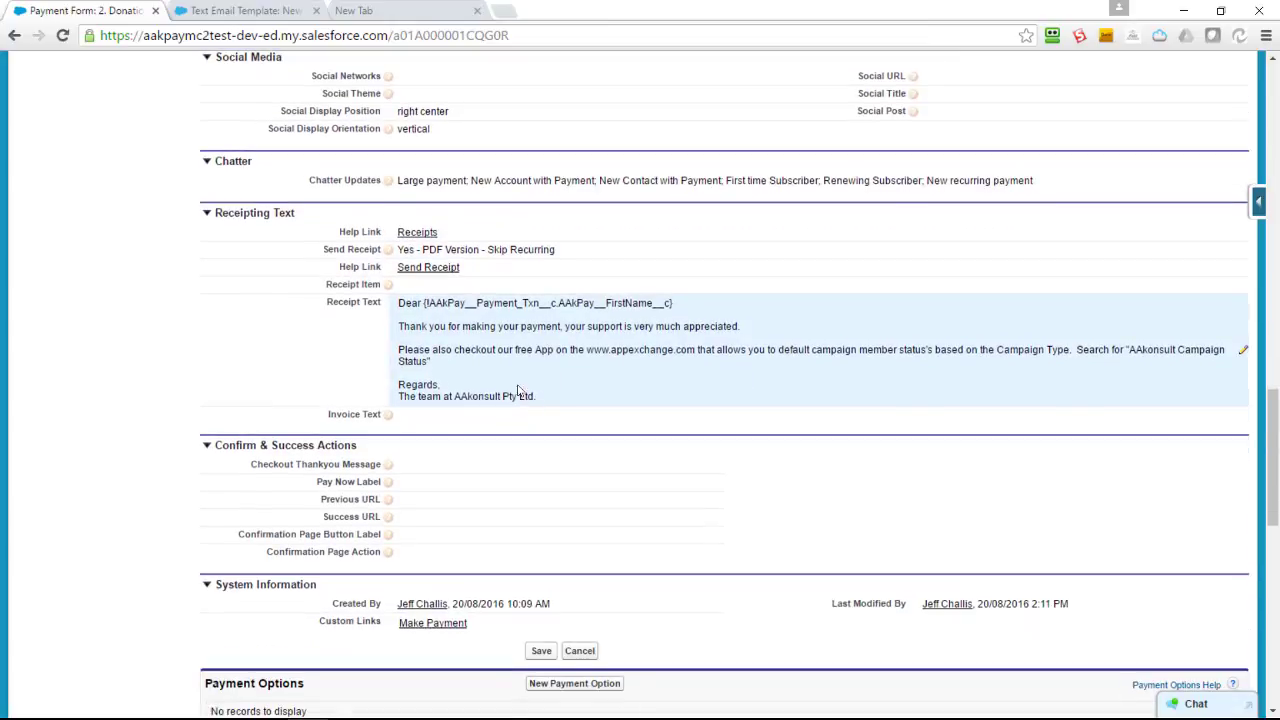
Replace the payment form's entire Receipt Text with the copied greeting and thank-you text containing the First Name and Total Amount merge fields.
double_click(516, 386)
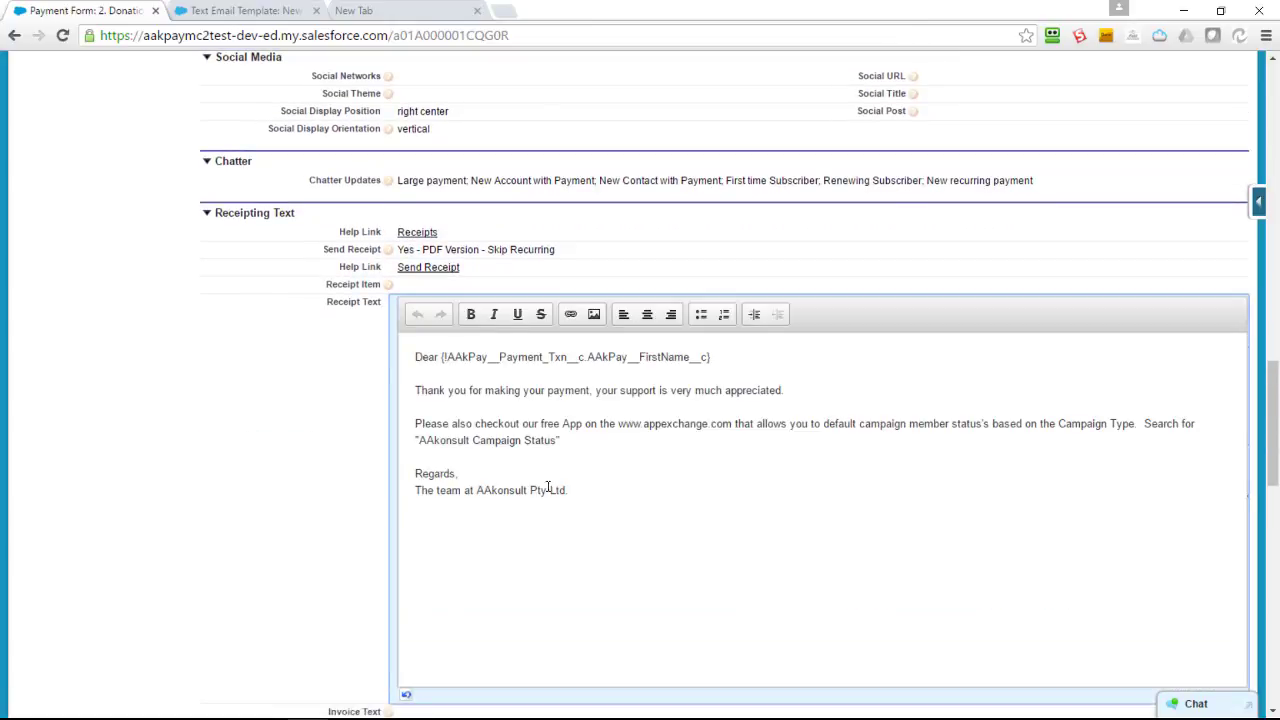
drag(568, 490, 323, 269)
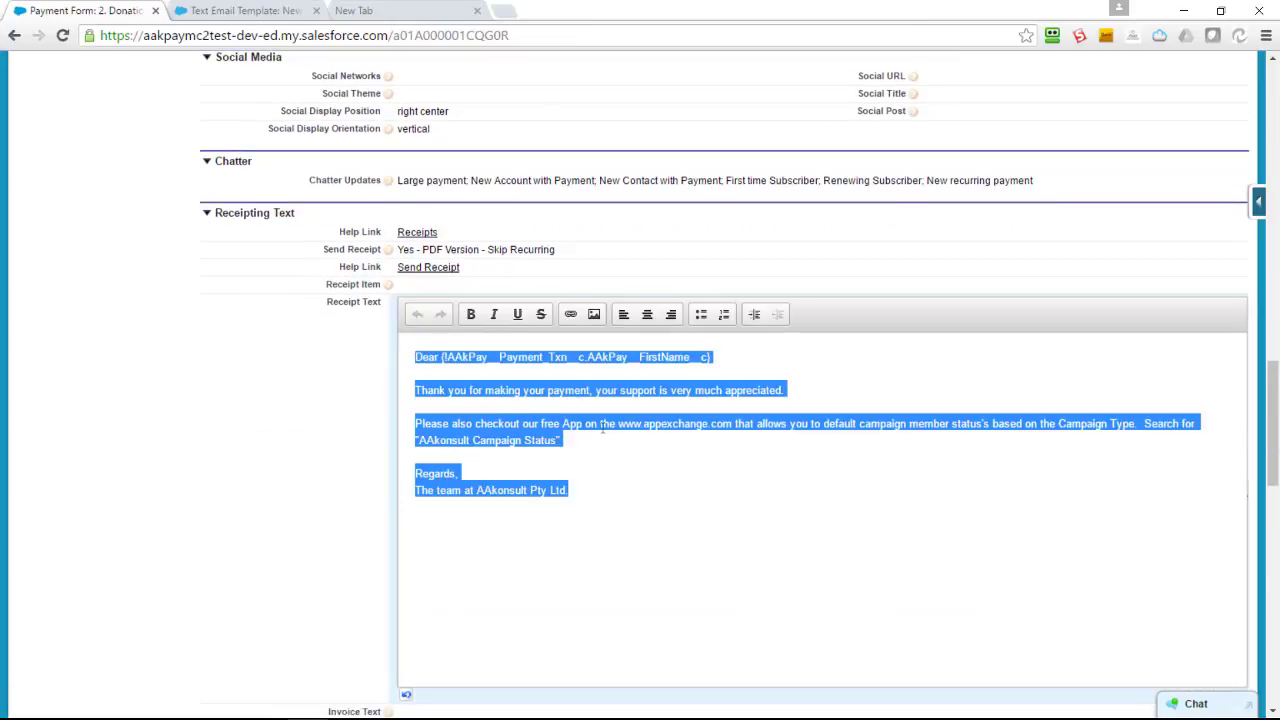
key(ctrl+v)
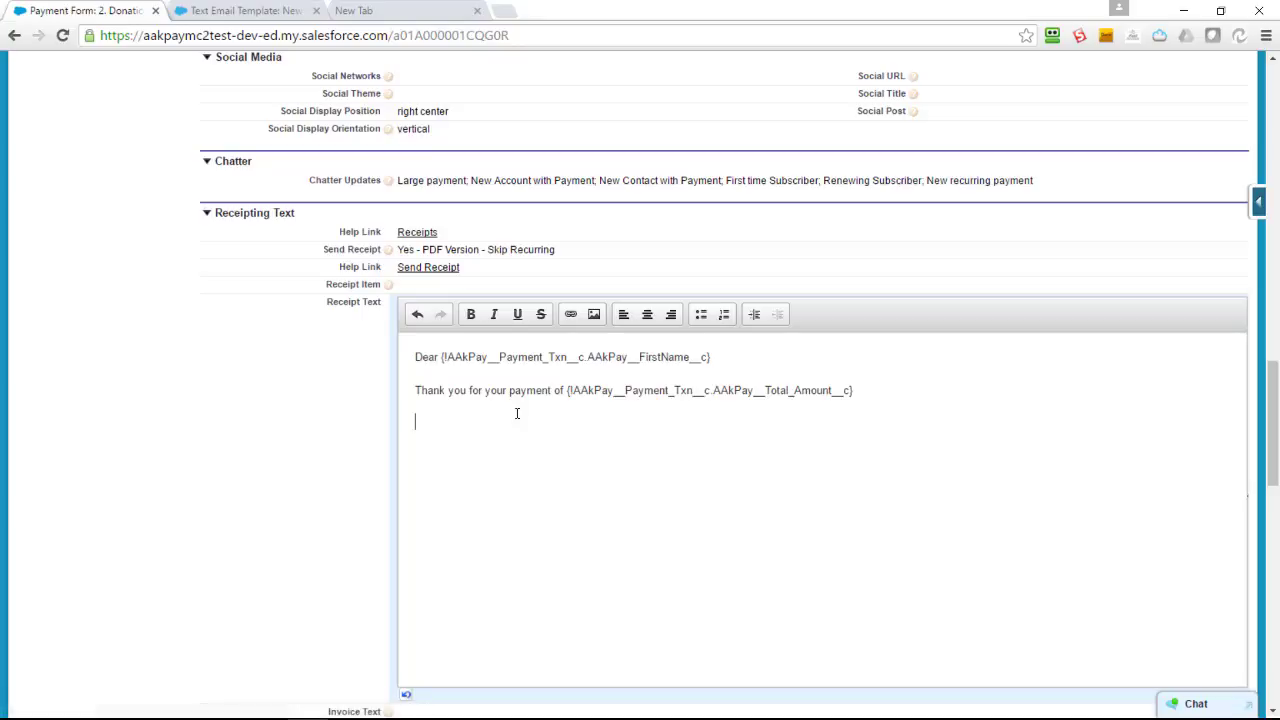
scroll(1072, 462, up, 15)
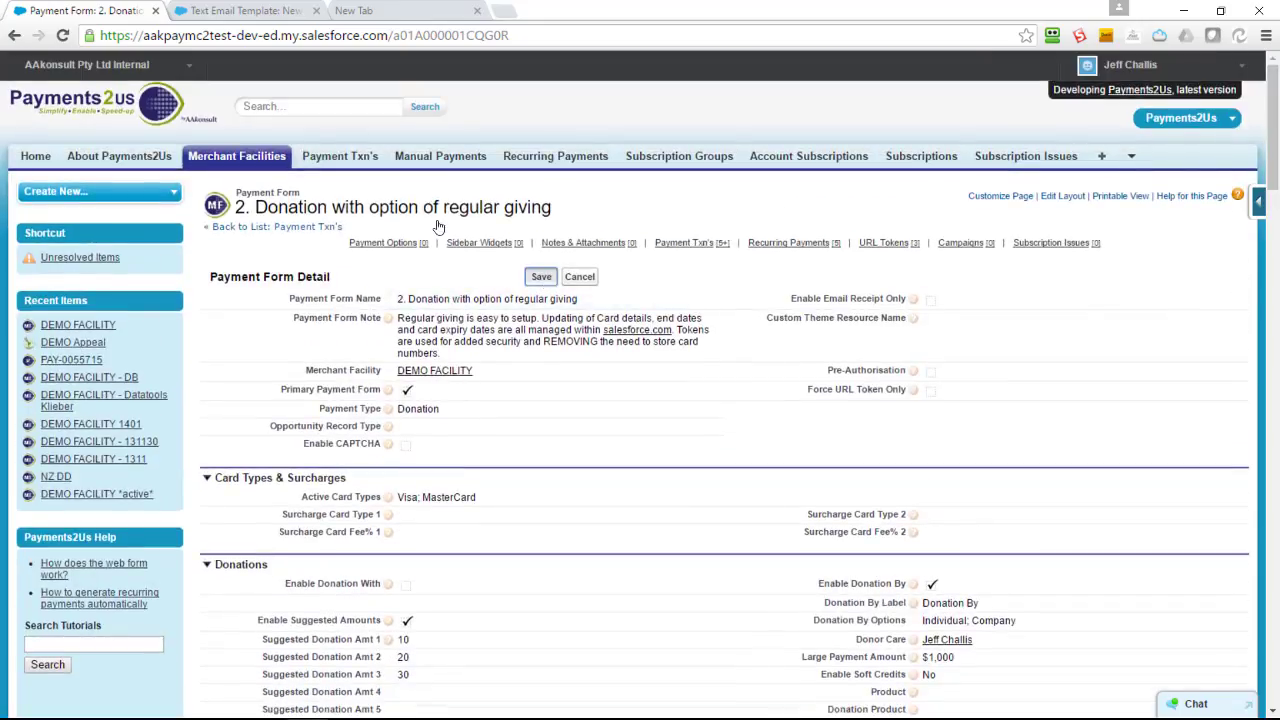
Save the payment form's new receipt text and preview the PDF receipt of the $500.00 credit card donation among the payment transactions.
click(545, 278)
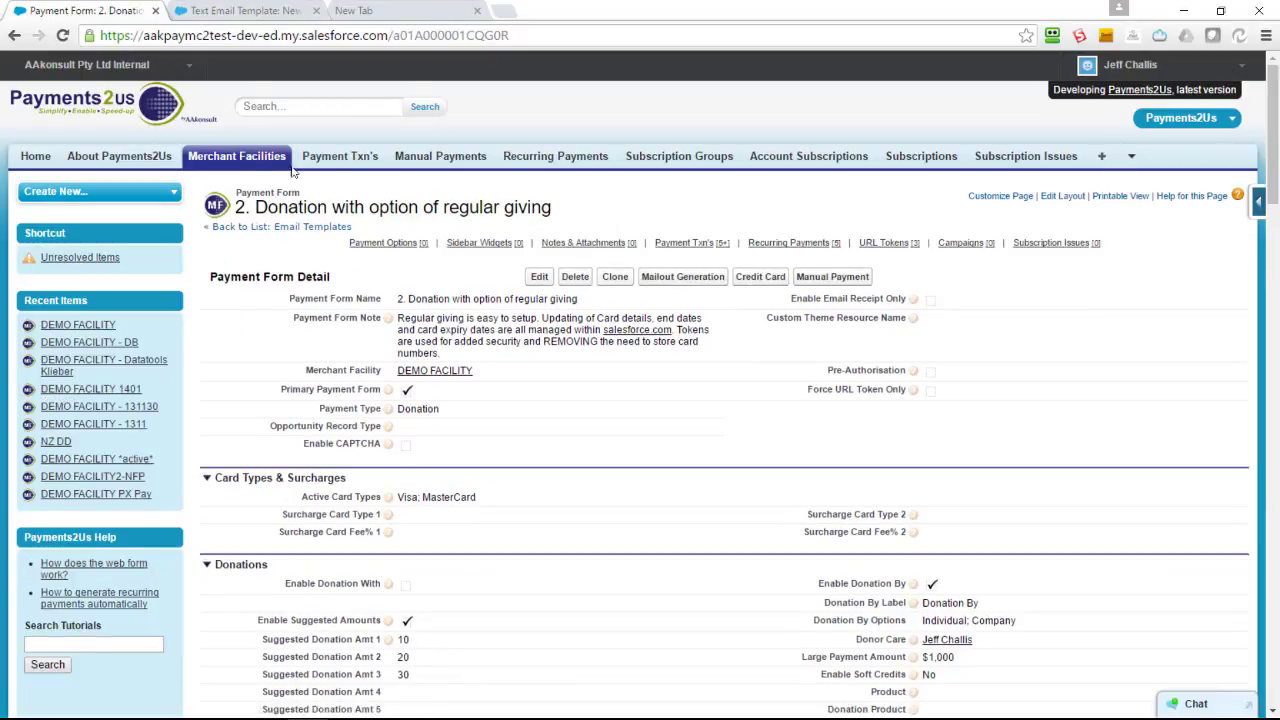
click(330, 162)
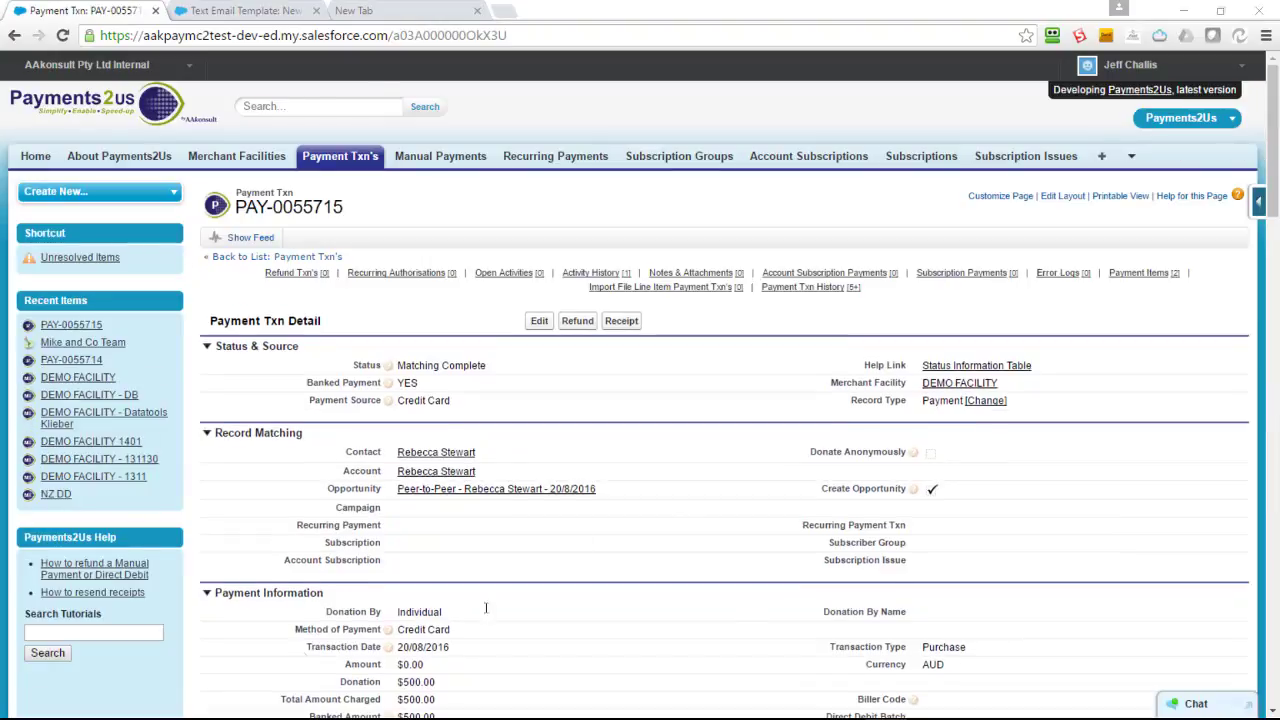
click(619, 324)
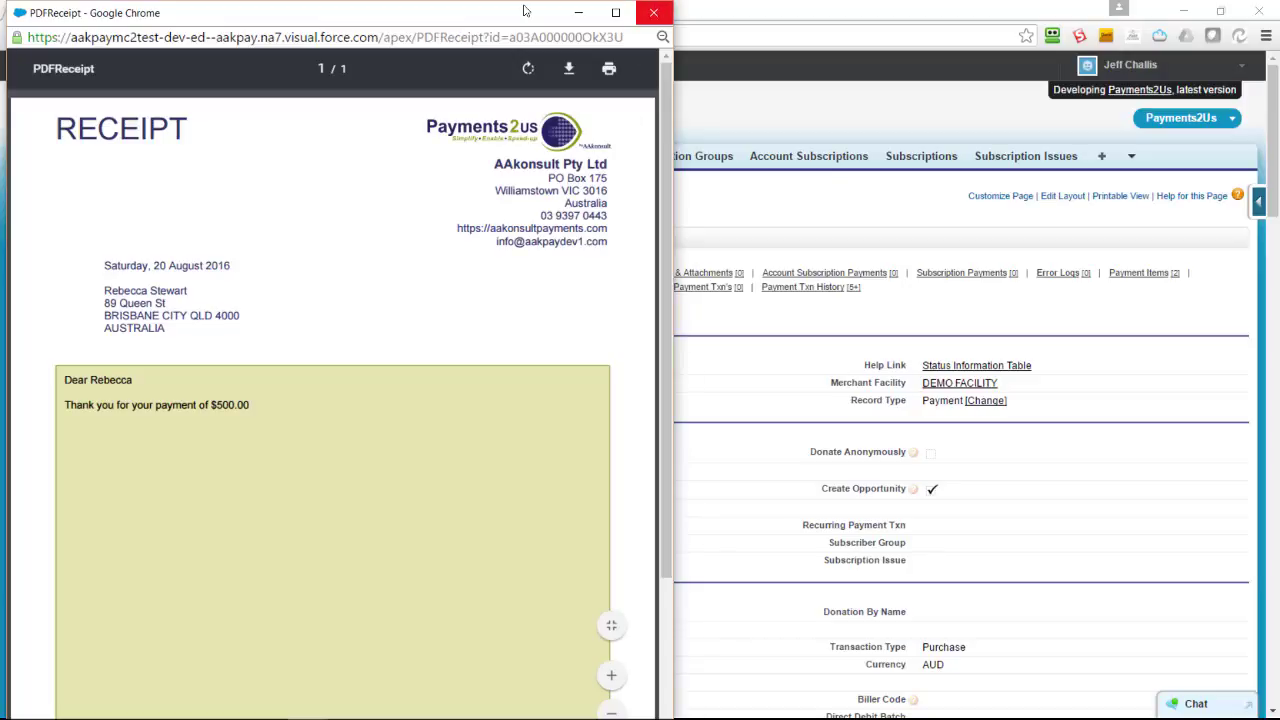
click(653, 12)
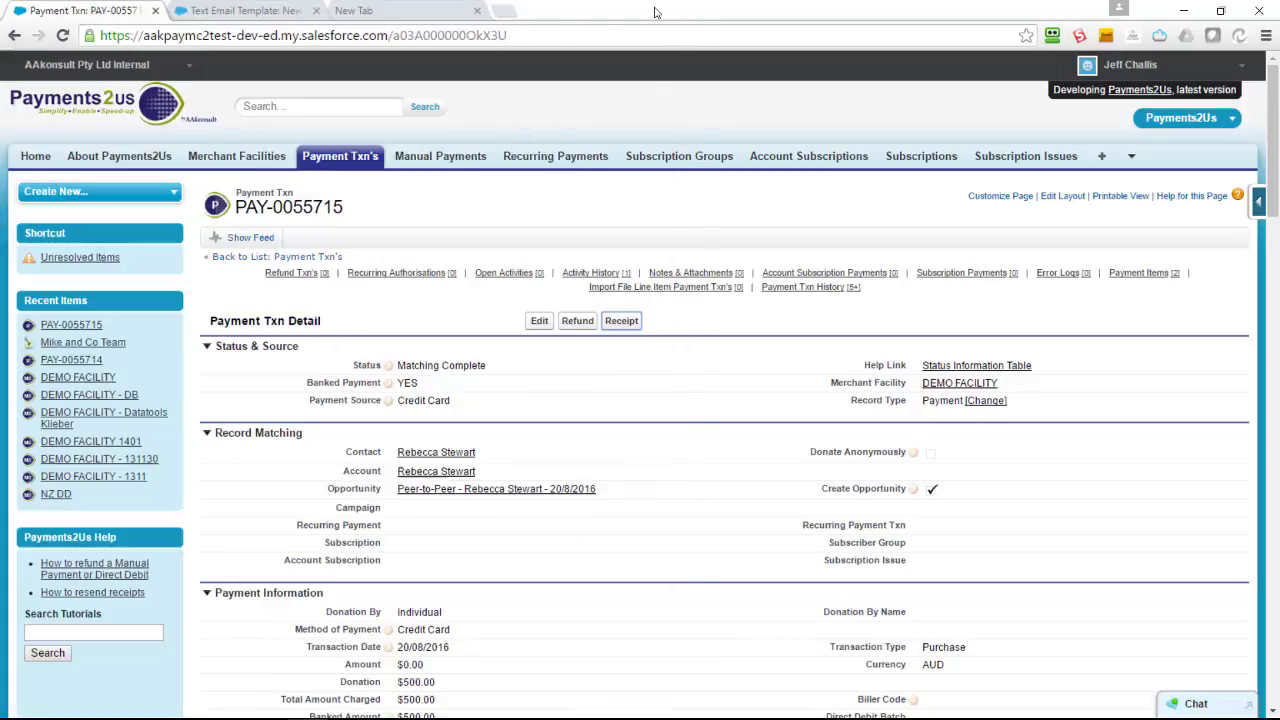
Search Google for "payments2us receipt" in the empty browser tab and open the "Receipts, Statements and Templates" page of the Payments2Us user manual.
click(372, 12)
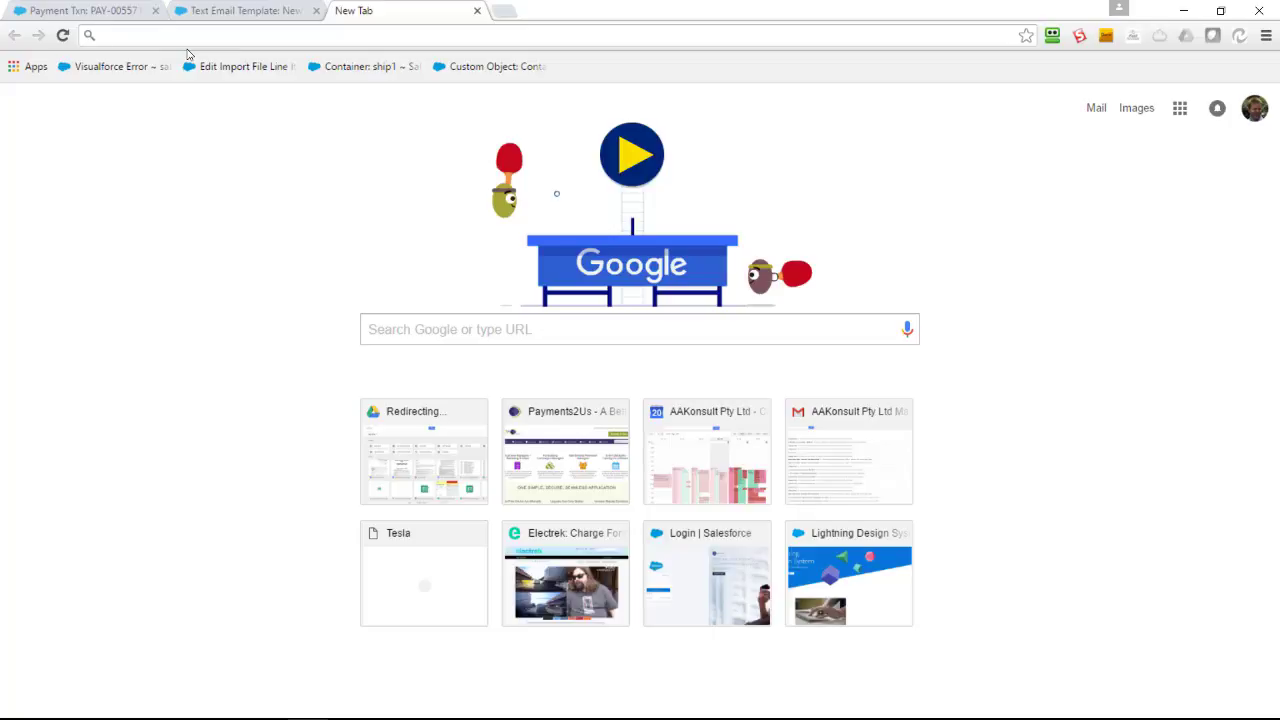
text(paym)
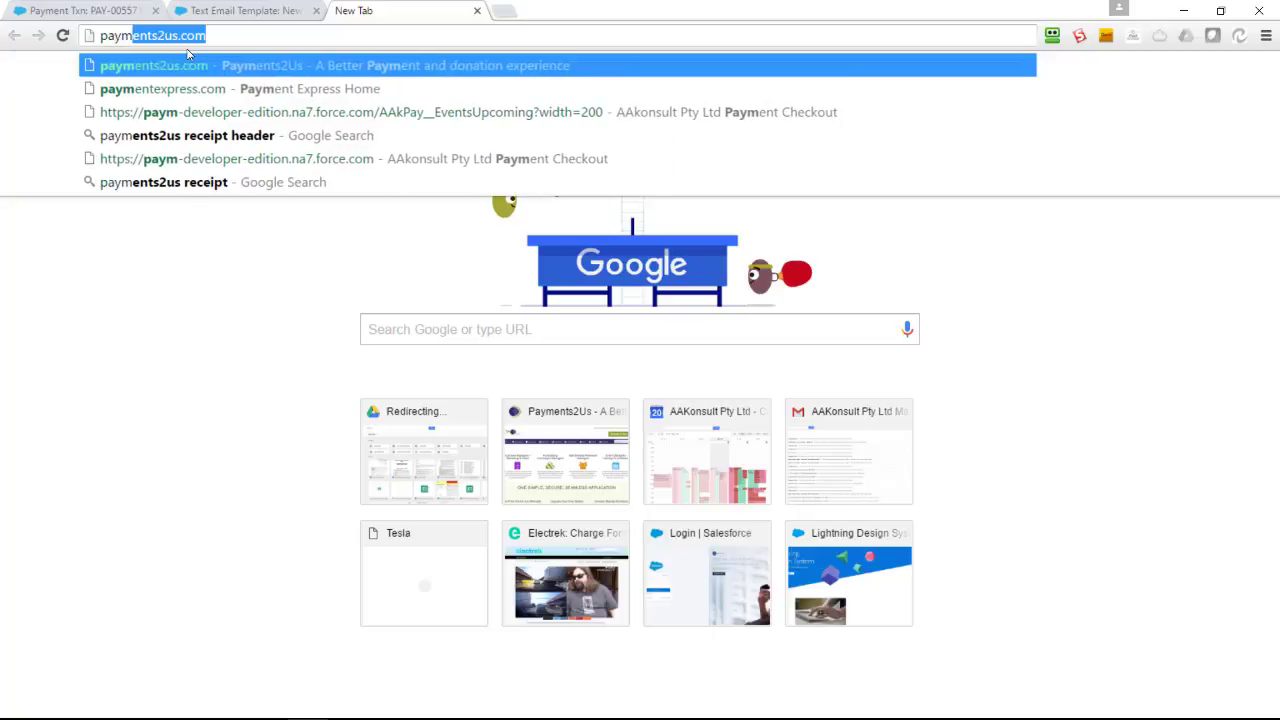
text(ents)
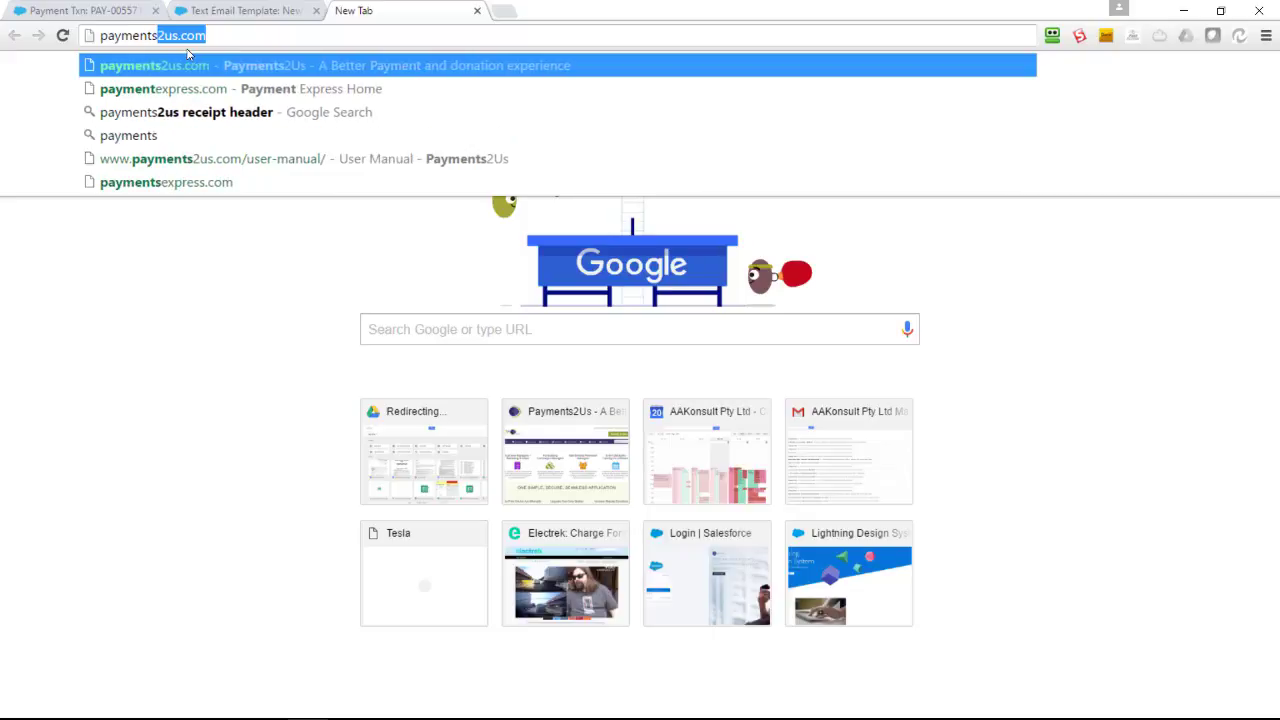
text(2u)
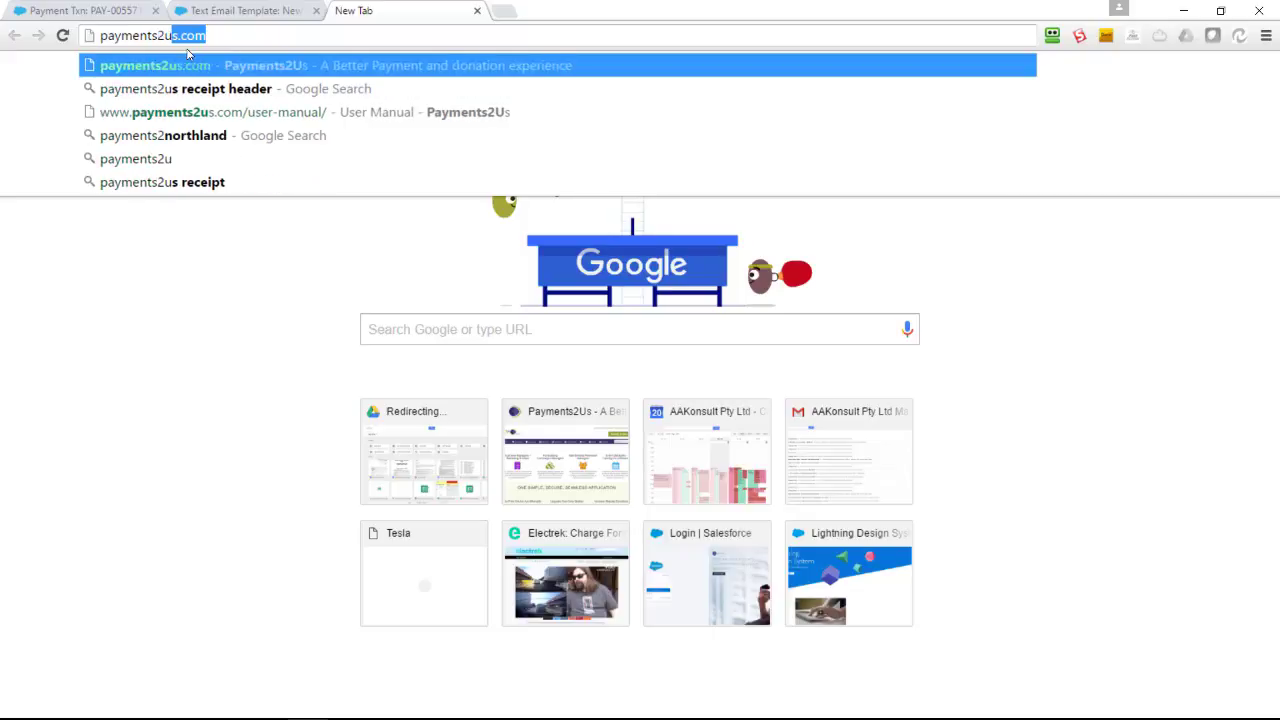
text(s rec)
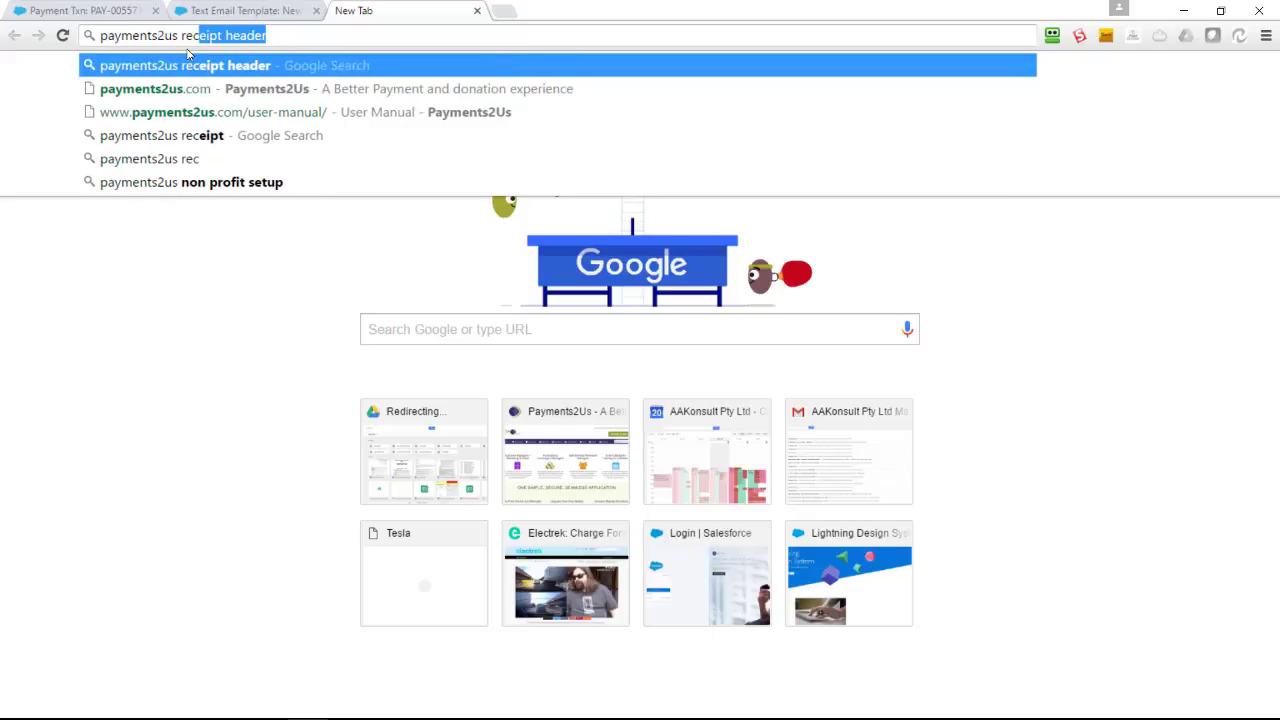
text(eipt)
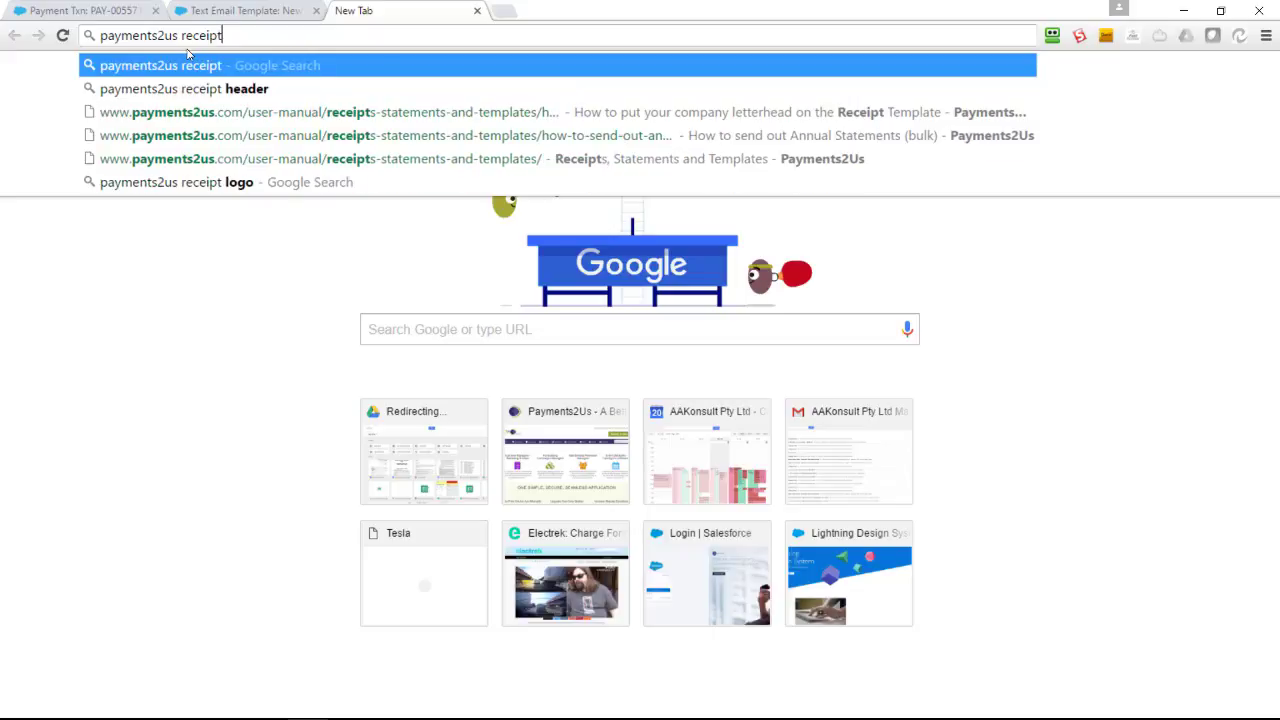
key(Return)
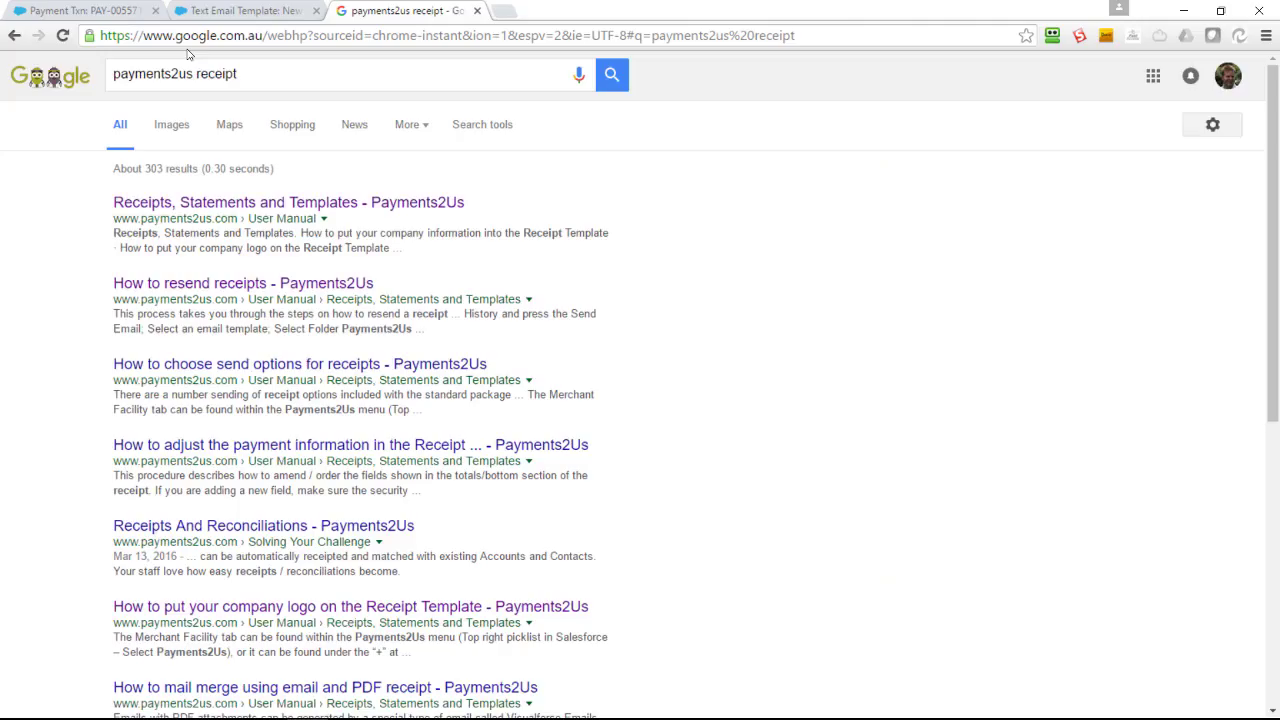
click(197, 206)
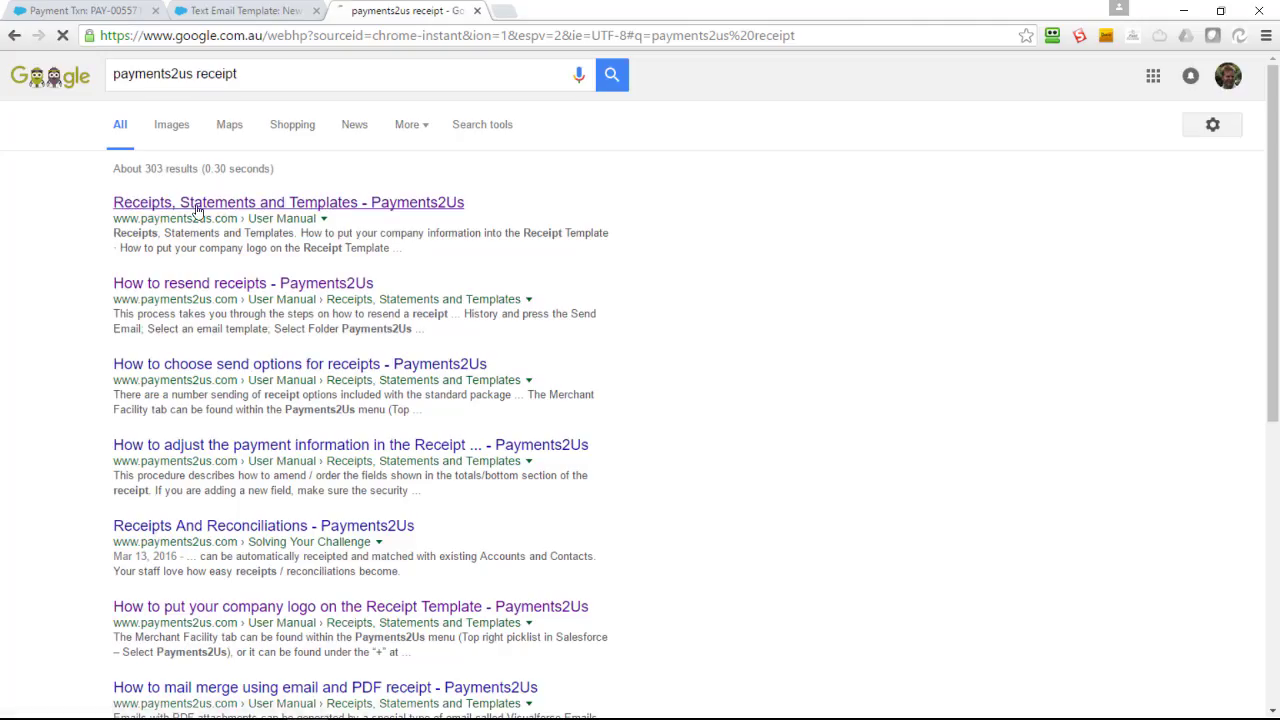